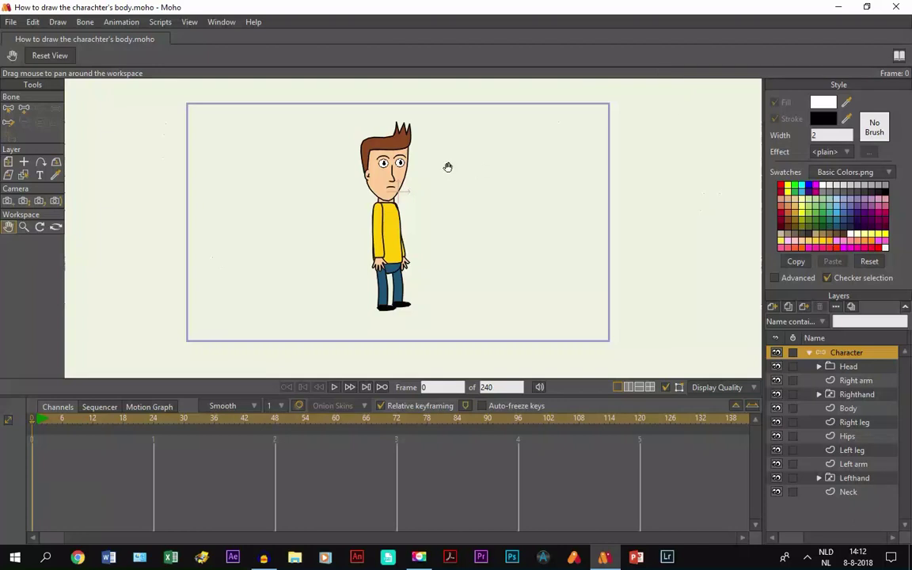
Step: Inspect the Character layer's shadow and shading options, then close its settings unchanged
{"action": "left_click_drag", "start_coordinate": [383, 180], "coordinate": [384, 181]}
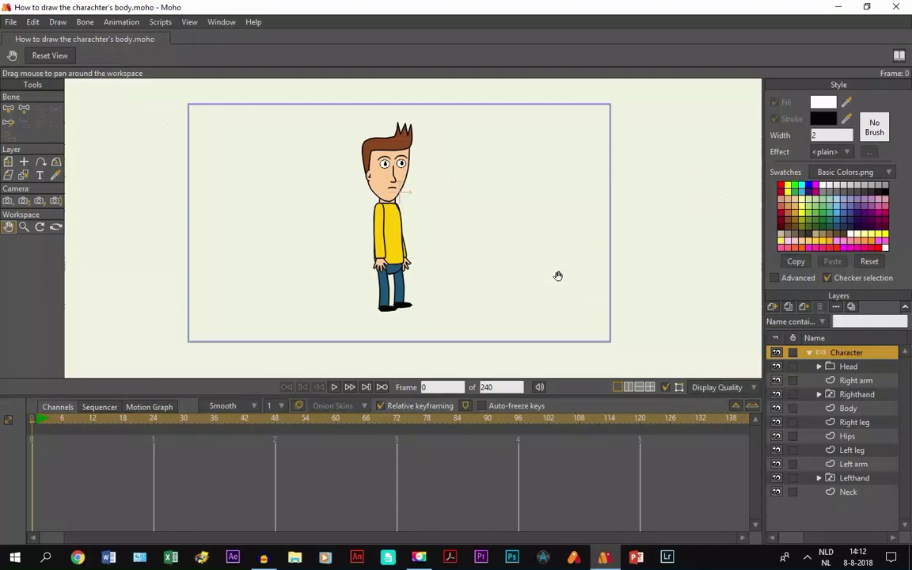
{"action": "double_click", "coordinate": [841, 353]}
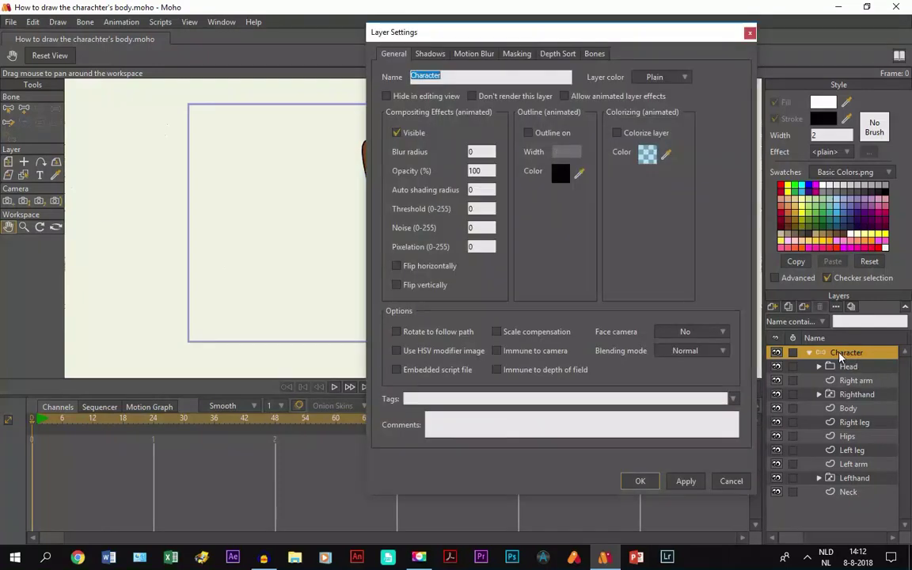
{"action": "left_click", "coordinate": [430, 53]}
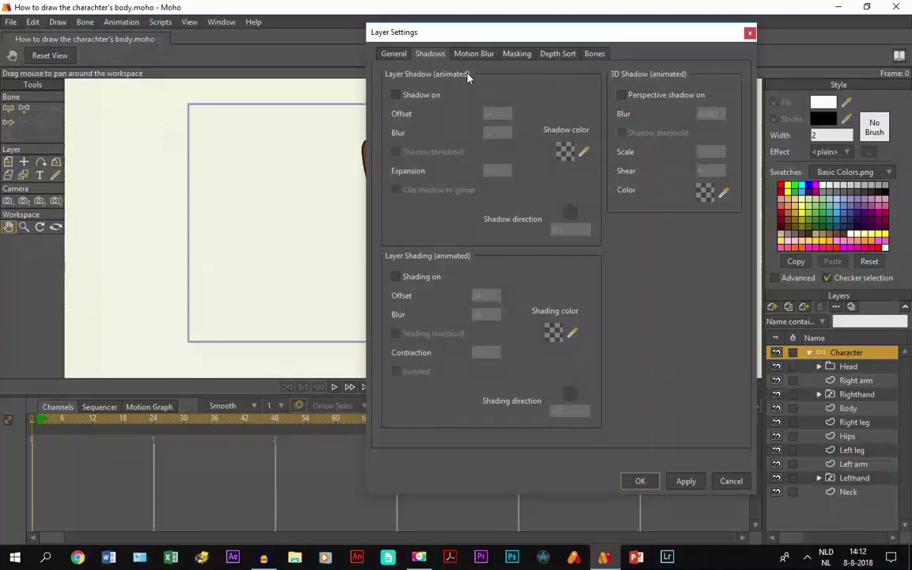
{"action": "left_click", "coordinate": [749, 34]}
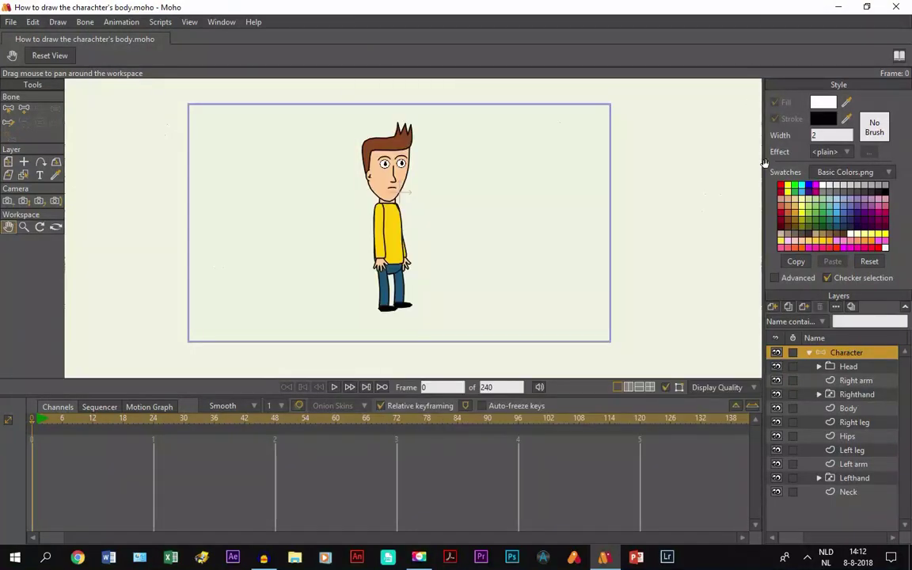
Step: Apply the Shaded fill effect to the Right arm layer's fill shape
{"action": "left_click", "coordinate": [830, 153]}
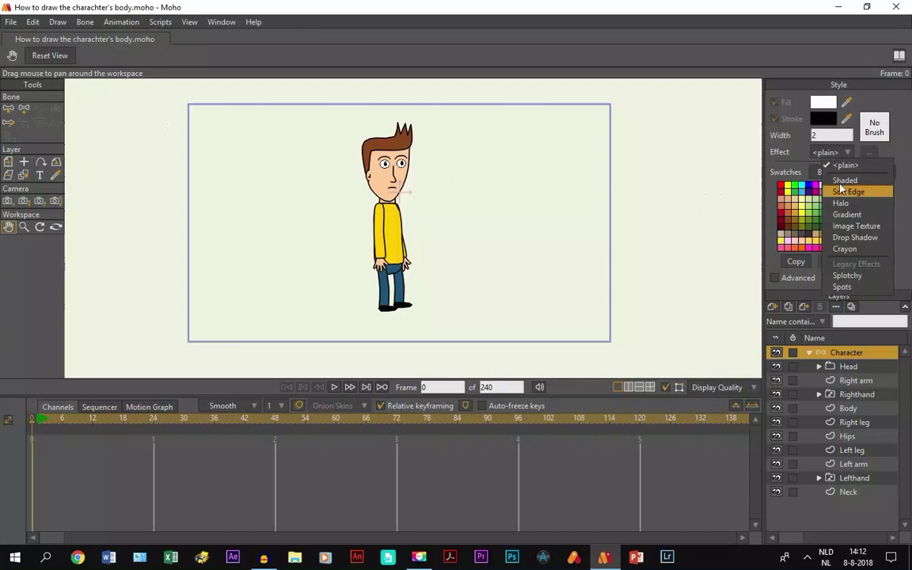
{"action": "left_click", "coordinate": [831, 408]}
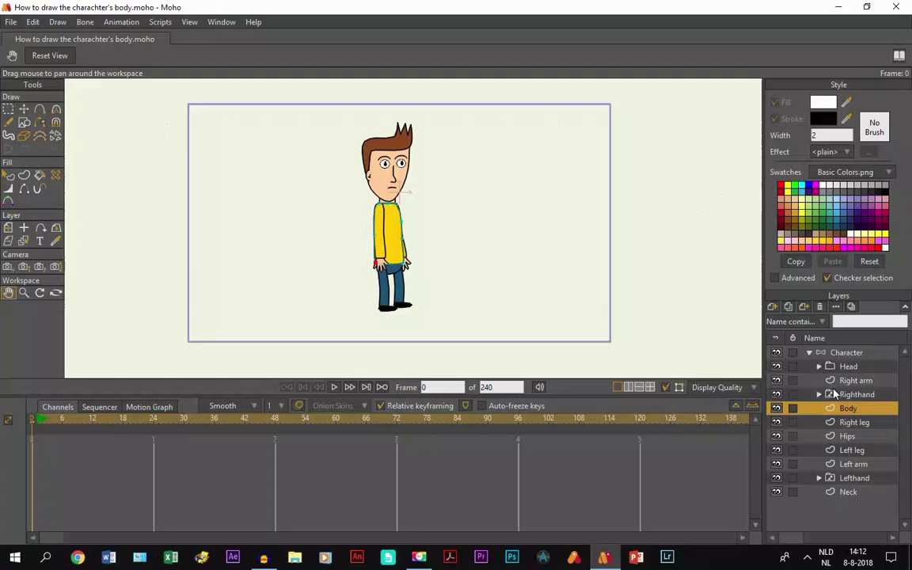
{"action": "left_click", "coordinate": [854, 381]}
{"action": "scroll", "coordinate": [463, 283], "scroll_direction": "up", "scroll_amount": 5}
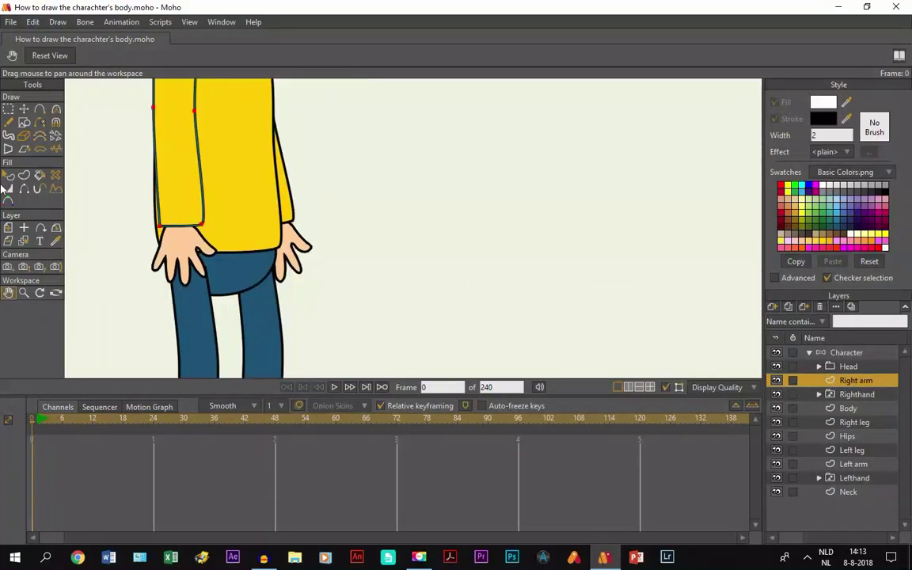
{"action": "left_click", "coordinate": [8, 174]}
{"action": "left_click", "coordinate": [152, 176]}
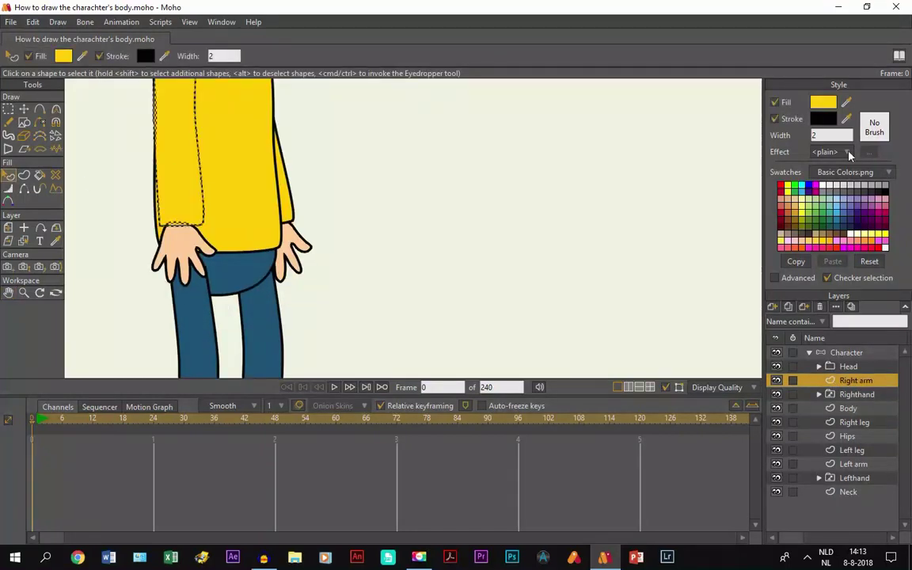
{"action": "left_click", "coordinate": [846, 152]}
{"action": "left_click", "coordinate": [869, 184]}
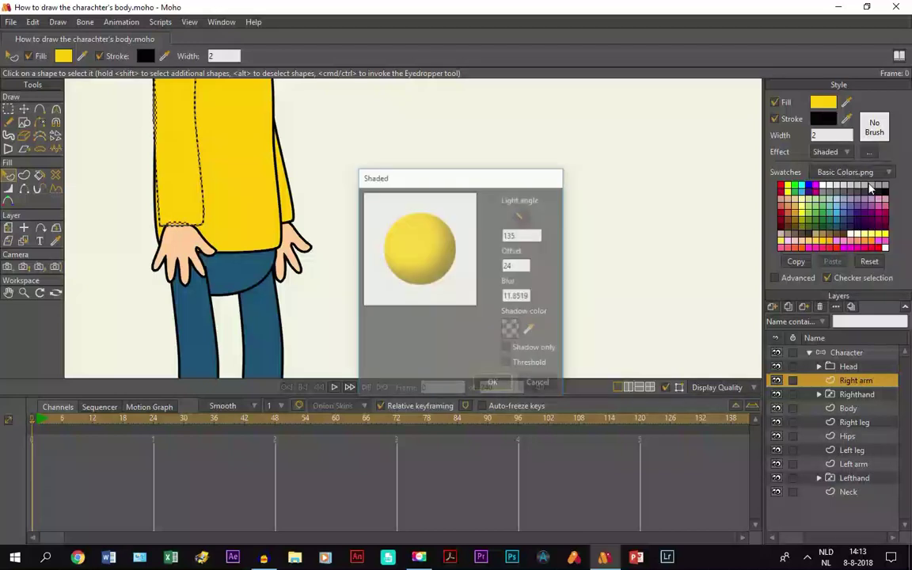
Step: Try a new light angle, then discard it and return the arm to a plain fill
{"action": "left_click_drag", "start_coordinate": [523, 220], "coordinate": [533, 216]}
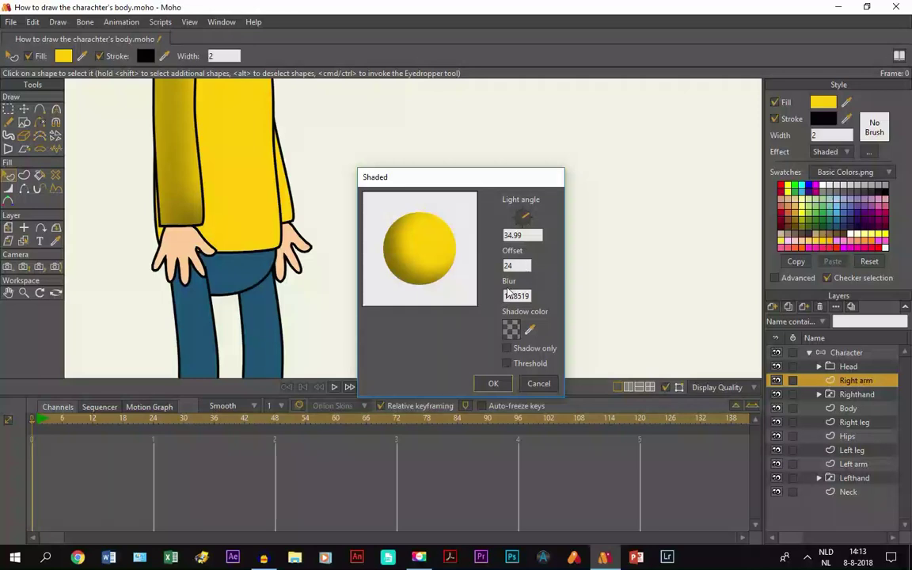
{"action": "scroll", "coordinate": [219, 202], "scroll_direction": "down", "scroll_amount": 5}
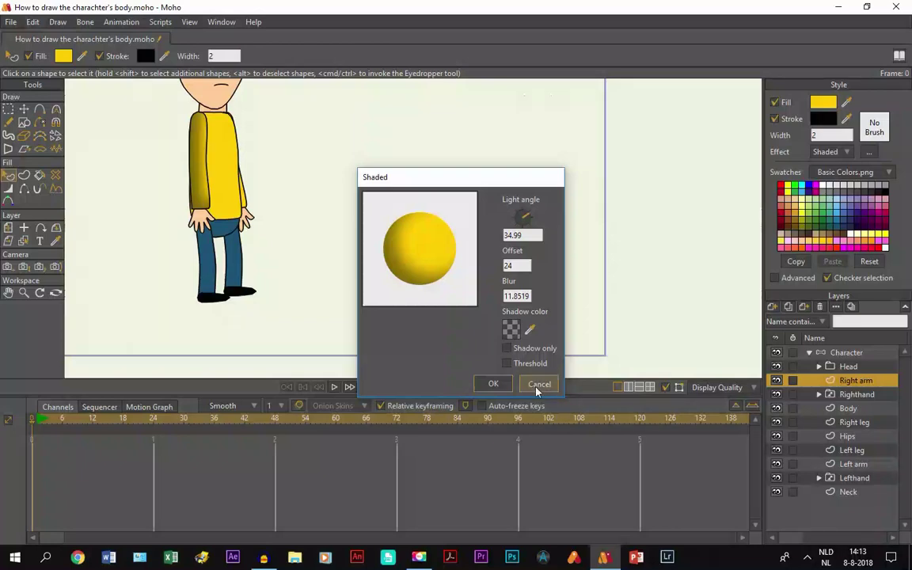
{"action": "left_click", "coordinate": [538, 384]}
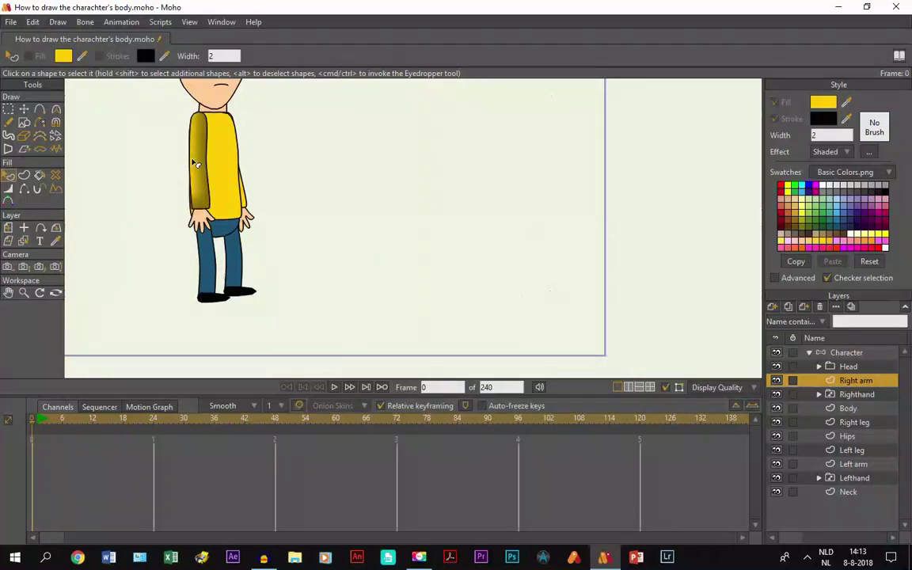
{"action": "left_click", "coordinate": [196, 150]}
{"action": "left_click", "coordinate": [833, 153]}
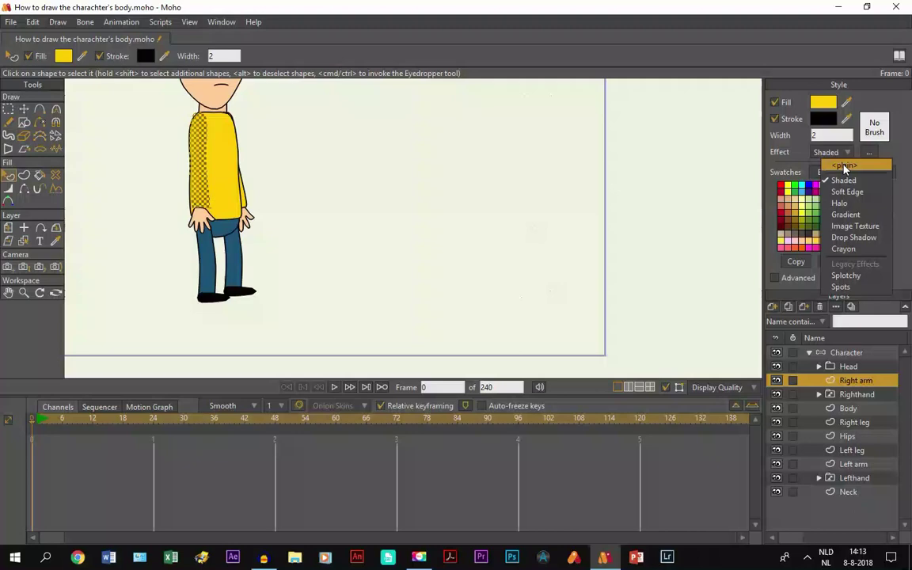
{"action": "left_click", "coordinate": [845, 165]}
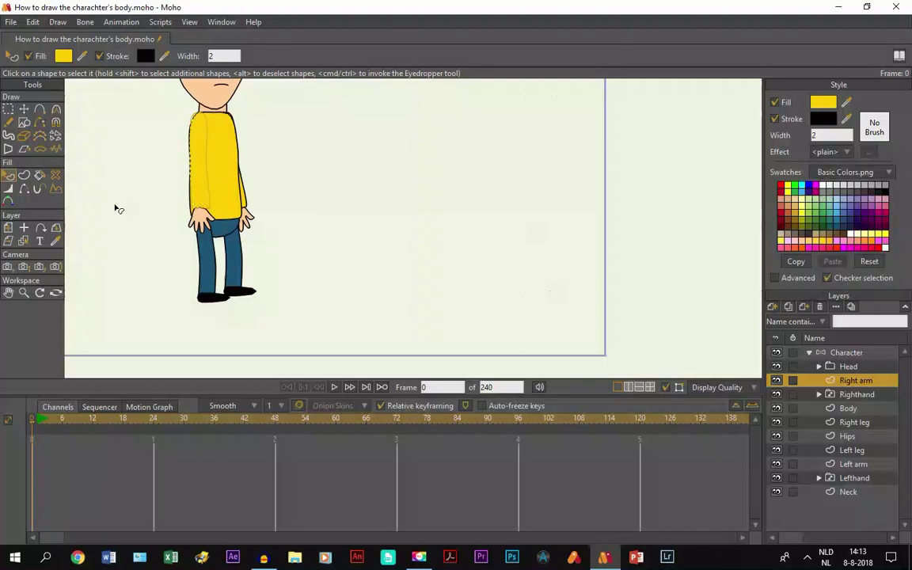
Step: Add a new vector layer inside the Head group, above the Ear layer
{"action": "left_click", "coordinate": [8, 292]}
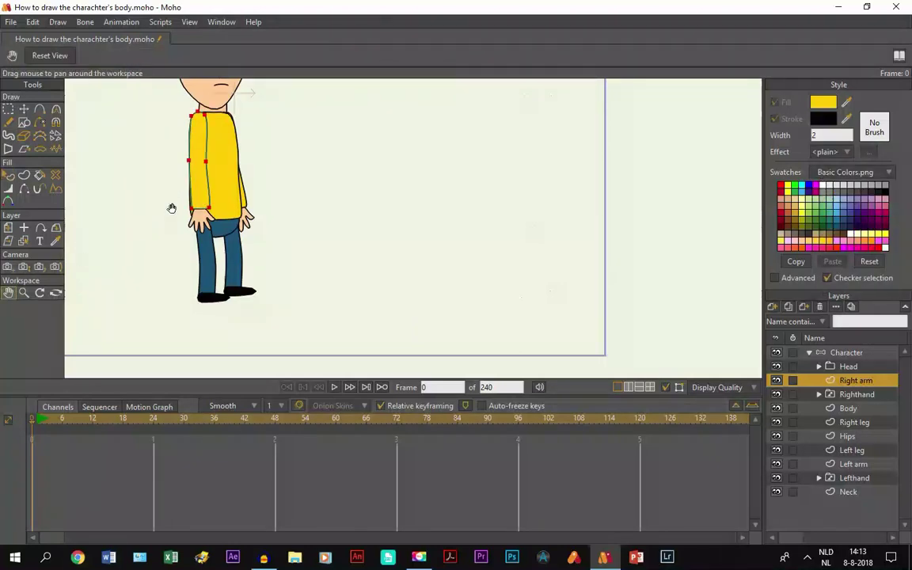
{"action": "left_click_drag", "start_coordinate": [195, 89], "coordinate": [324, 244]}
{"action": "scroll", "coordinate": [327, 213], "scroll_direction": "up", "scroll_amount": 2}
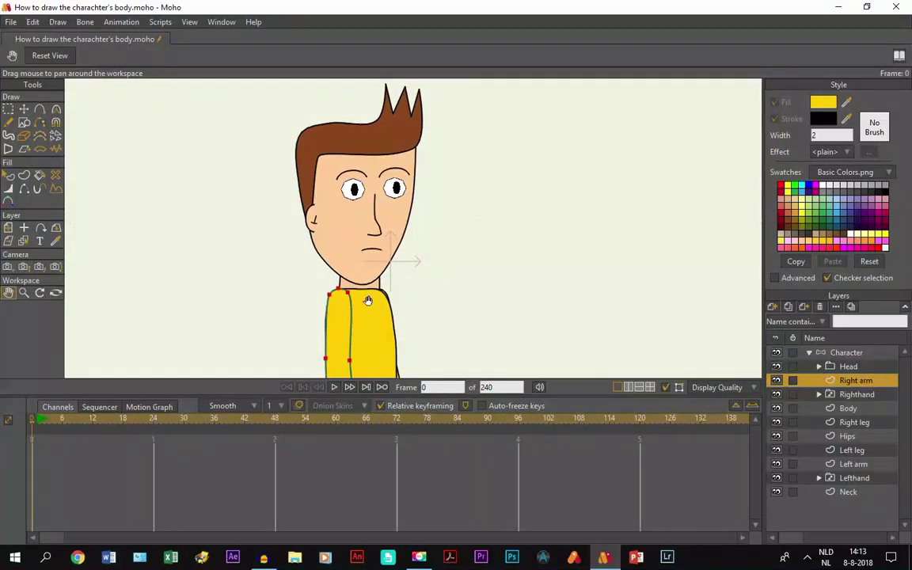
{"action": "left_click", "coordinate": [819, 366]}
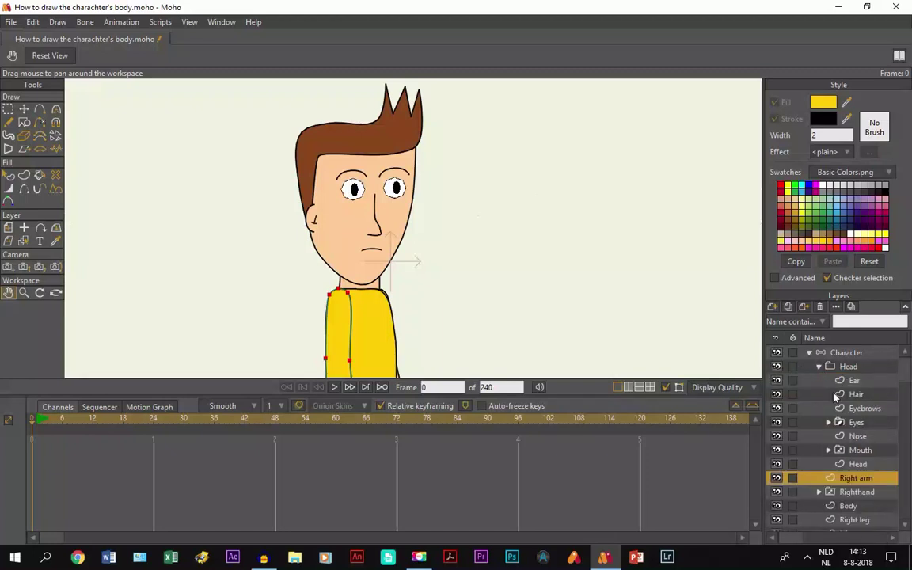
{"action": "left_click", "coordinate": [852, 380]}
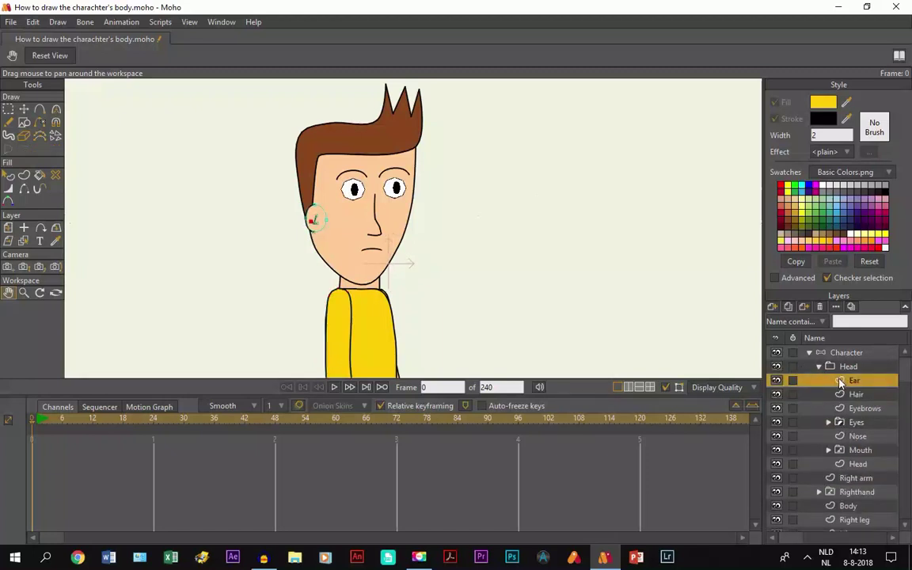
{"action": "left_click", "coordinate": [773, 306]}
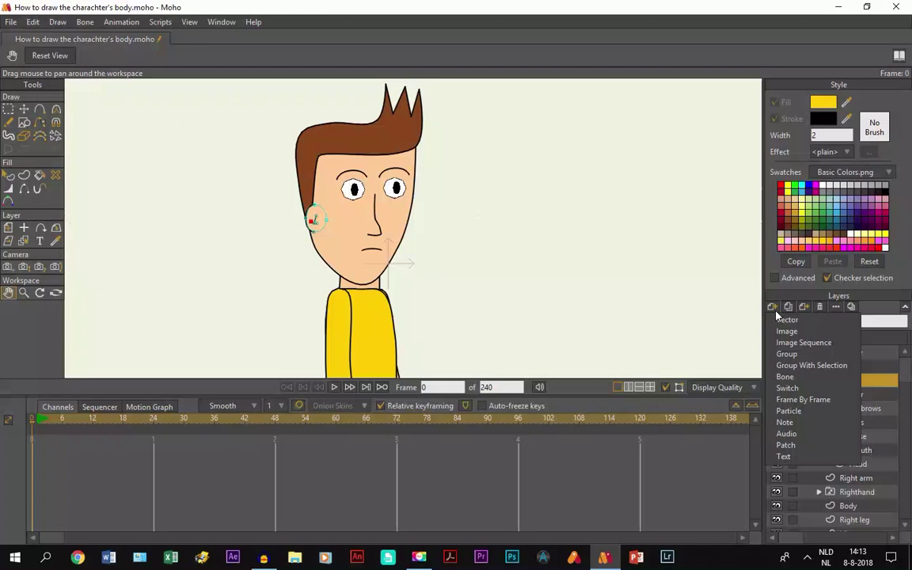
{"action": "left_click", "coordinate": [779, 322]}
Step: Rename the new layer to 'Shading and light'
{"action": "double_click", "coordinate": [826, 381]}
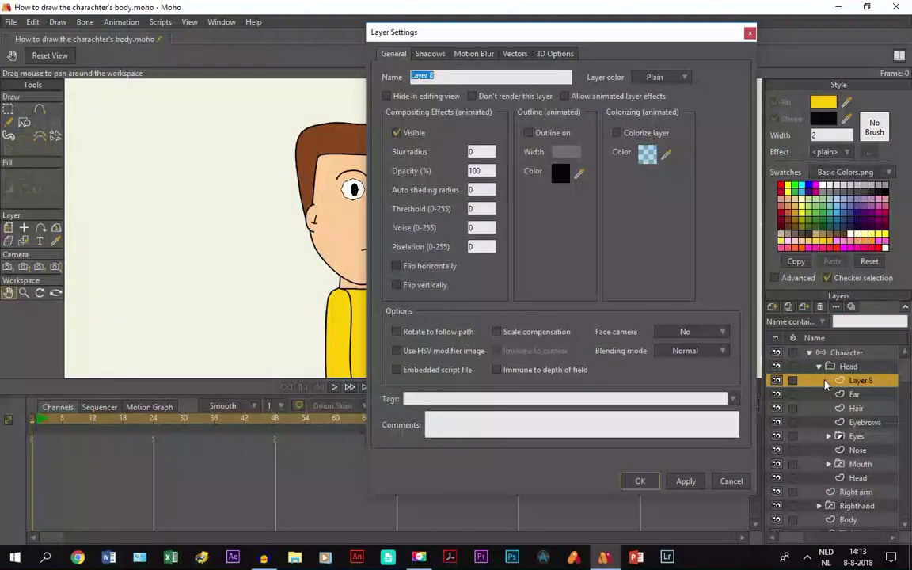
{"action": "key", "text": "Caps_Lock"}
{"action": "type", "text": "S"}
{"action": "key", "text": "Caps_Lock"}
{"action": "type", "text": "had"}
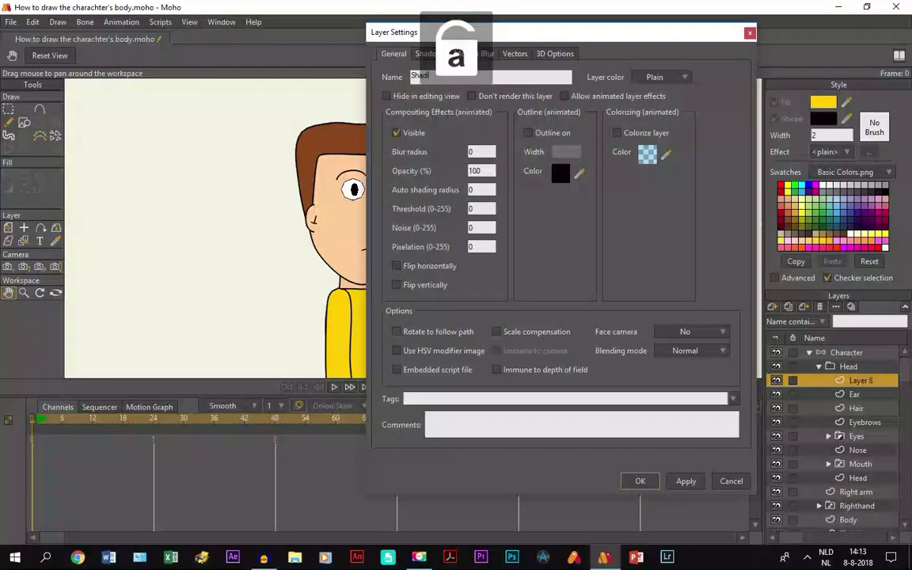
{"action": "type", "text": "ing"}
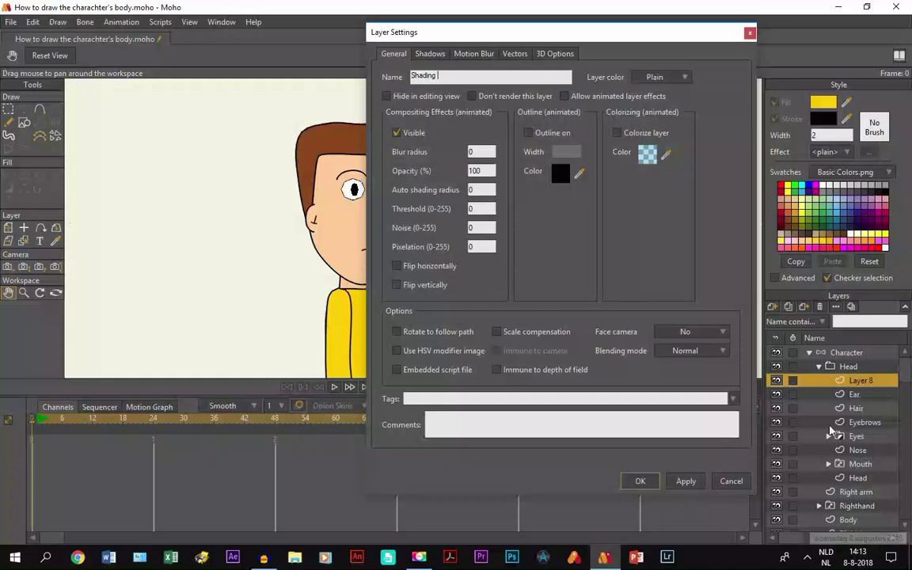
{"action": "type", "text": "and "}
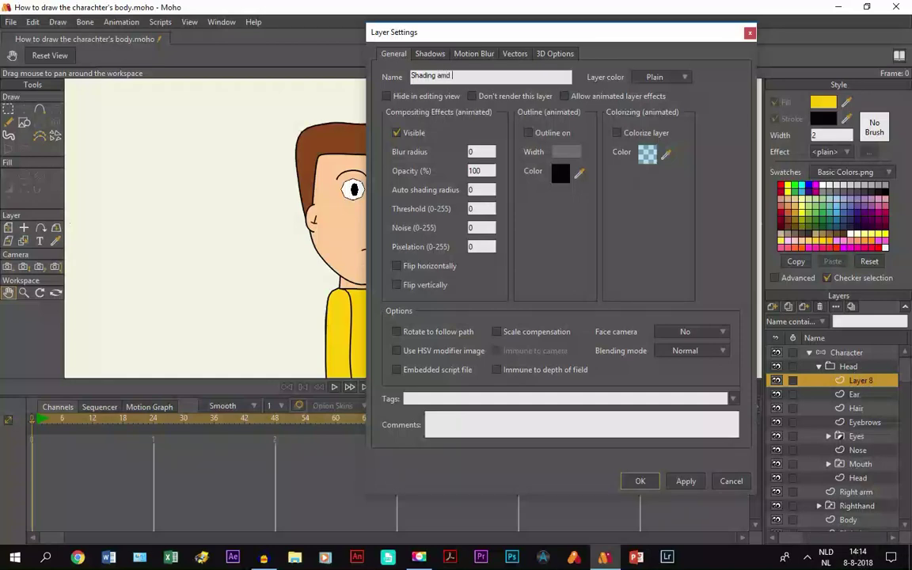
{"action": "type", "text": "li"}
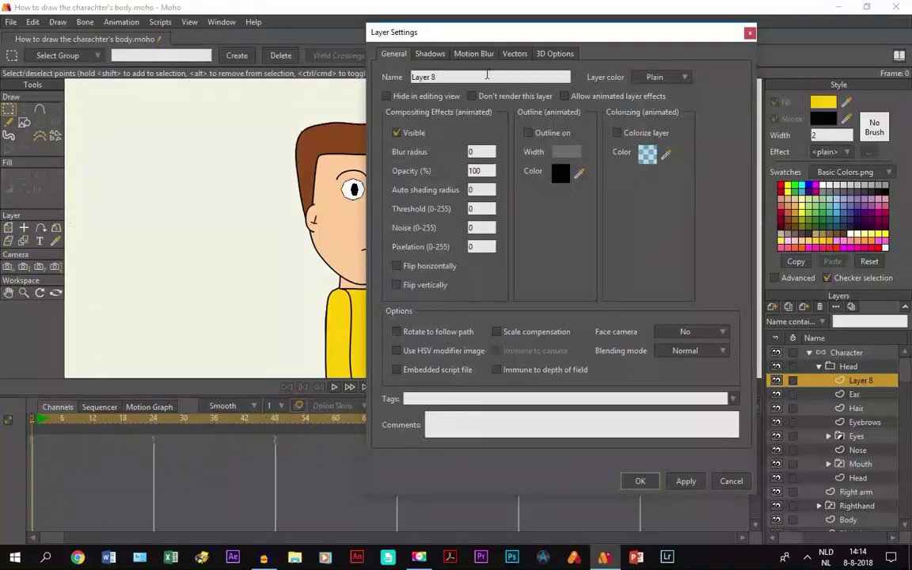
{"action": "triple_click", "coordinate": [487, 74]}
{"action": "type", "text": "Sha"}
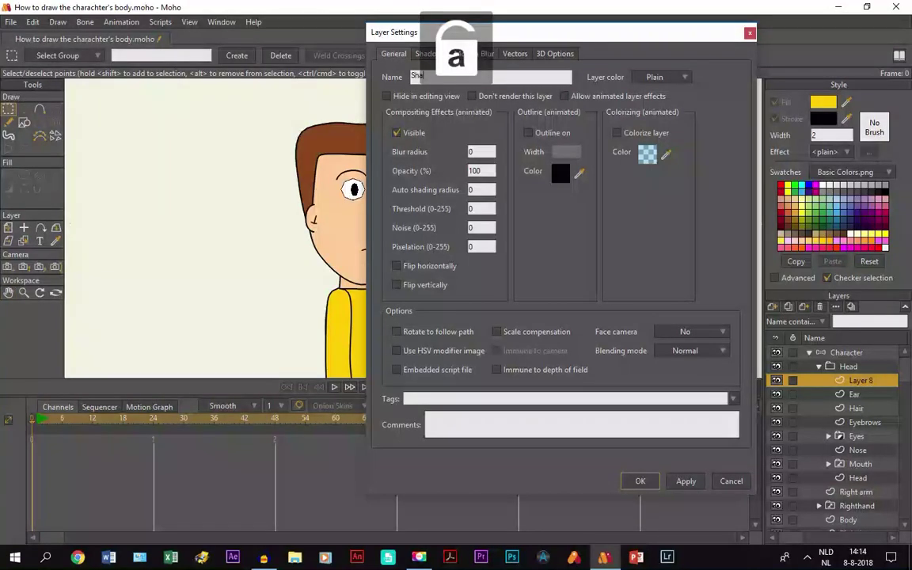
{"action": "type", "text": "ding and "}
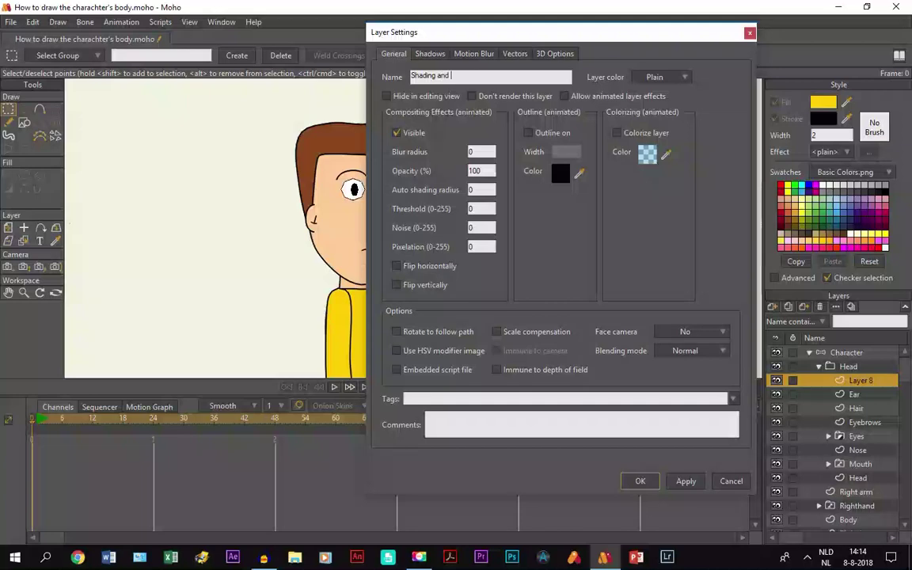
{"action": "type", "text": "light"}
{"action": "key", "text": "Return"}
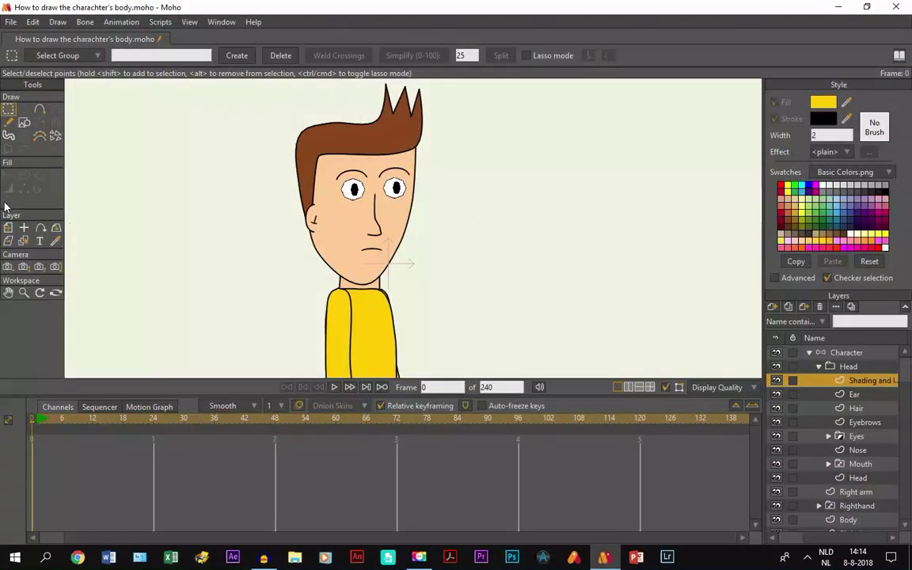
{"action": "left_click", "coordinate": [8, 292]}
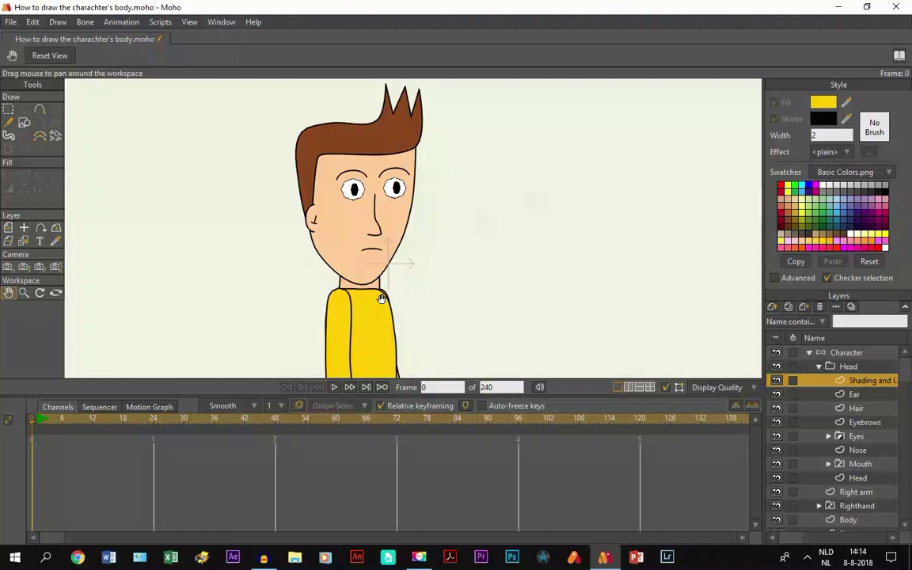
{"action": "scroll", "coordinate": [374, 228], "scroll_direction": "down", "scroll_amount": 1}
{"action": "scroll", "coordinate": [374, 228], "scroll_direction": "down", "scroll_amount": 1}
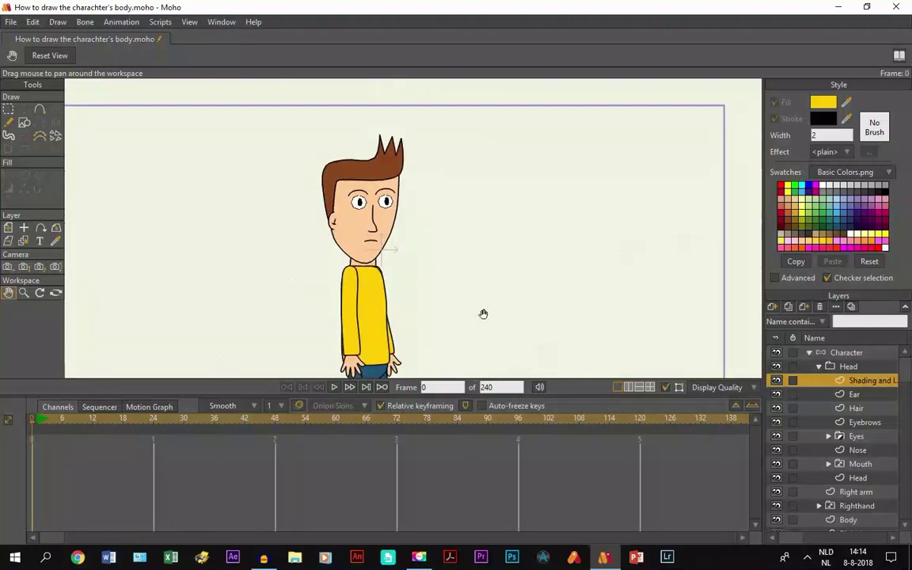
{"action": "left_click_drag", "start_coordinate": [482, 311], "coordinate": [482, 277]}
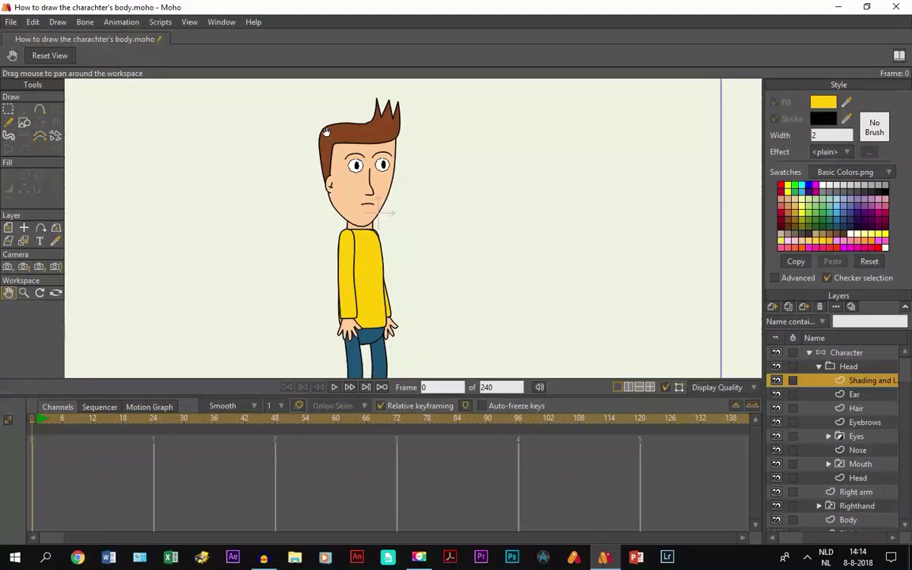
{"action": "mouse_move", "coordinate": [326, 133]}
{"action": "left_mouse_down"}
{"action": "mouse_move", "coordinate": [326, 145]}
{"action": "mouse_move", "coordinate": [330, 133]}
{"action": "left_mouse_up"}
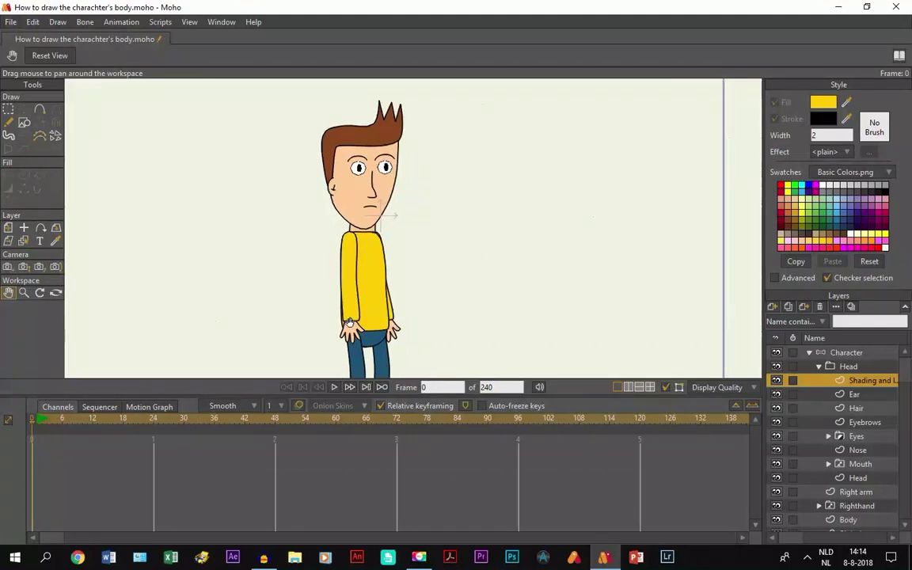
{"action": "scroll", "coordinate": [423, 207], "scroll_direction": "up", "scroll_amount": 5}
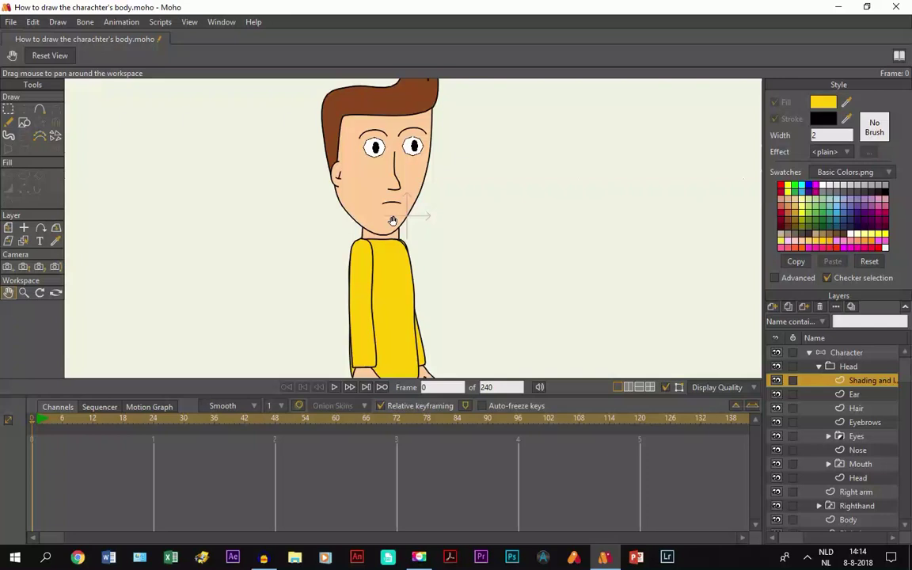
{"action": "scroll", "coordinate": [379, 221], "scroll_direction": "up", "scroll_amount": 4}
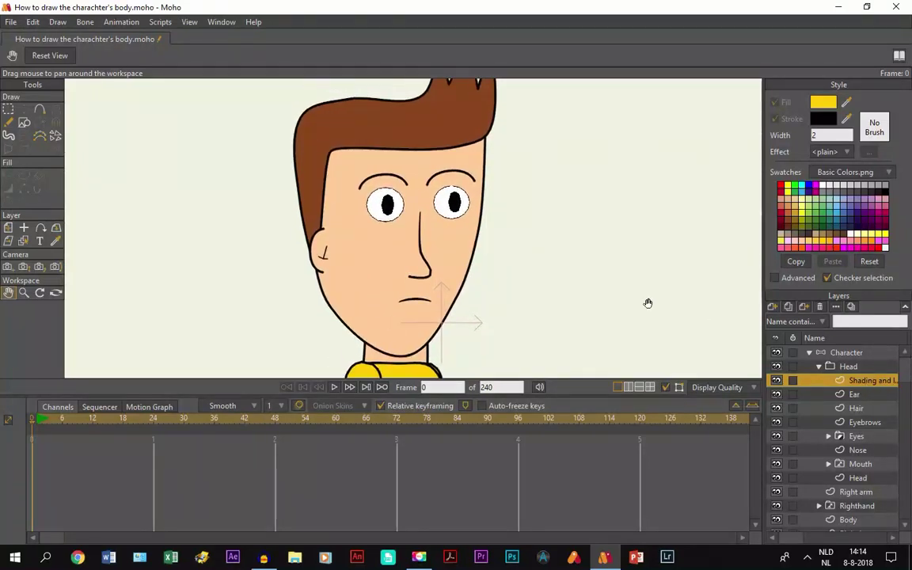
Step: Make the fill colour a translucent black by lowering its alpha
{"action": "left_click", "coordinate": [886, 192]}
{"action": "left_click", "coordinate": [822, 106]}
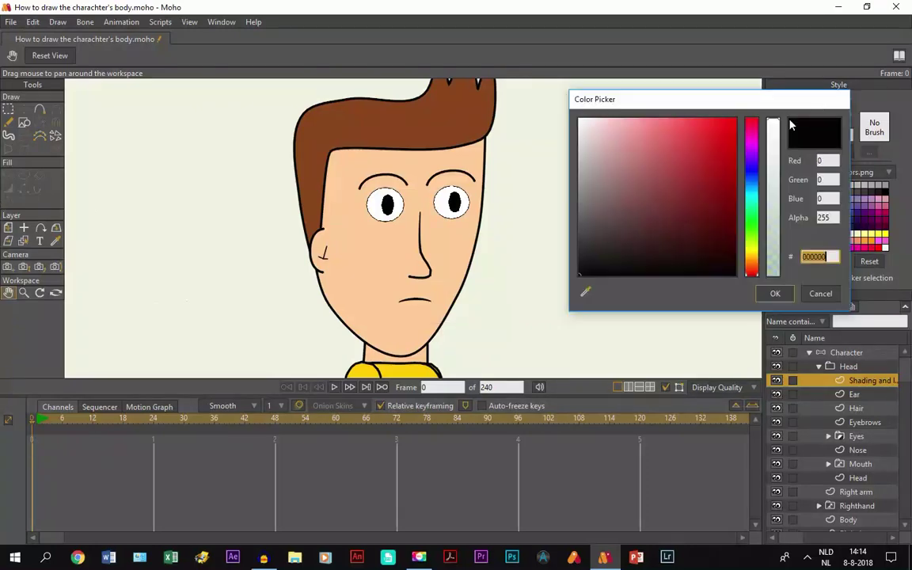
{"action": "left_click_drag", "start_coordinate": [774, 125], "coordinate": [784, 204]}
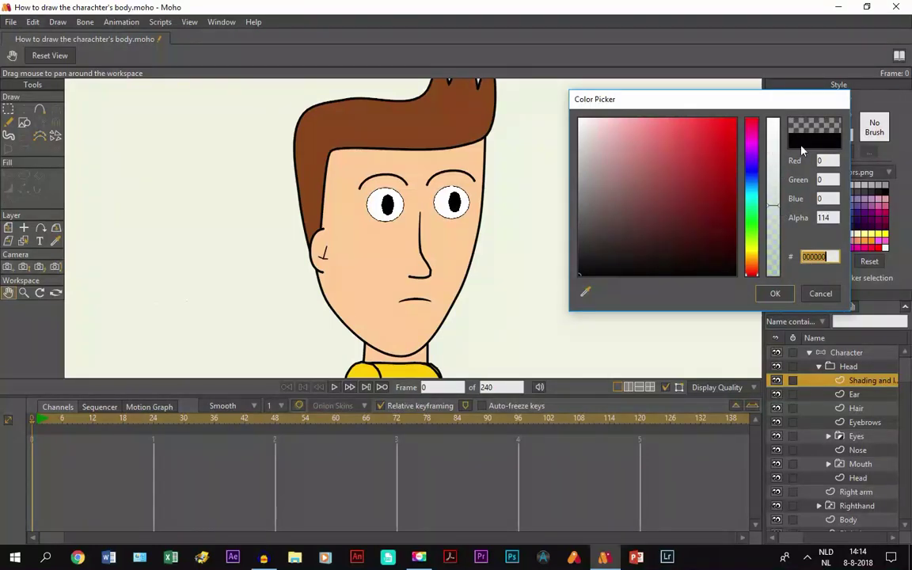
{"action": "left_click", "coordinate": [775, 296]}
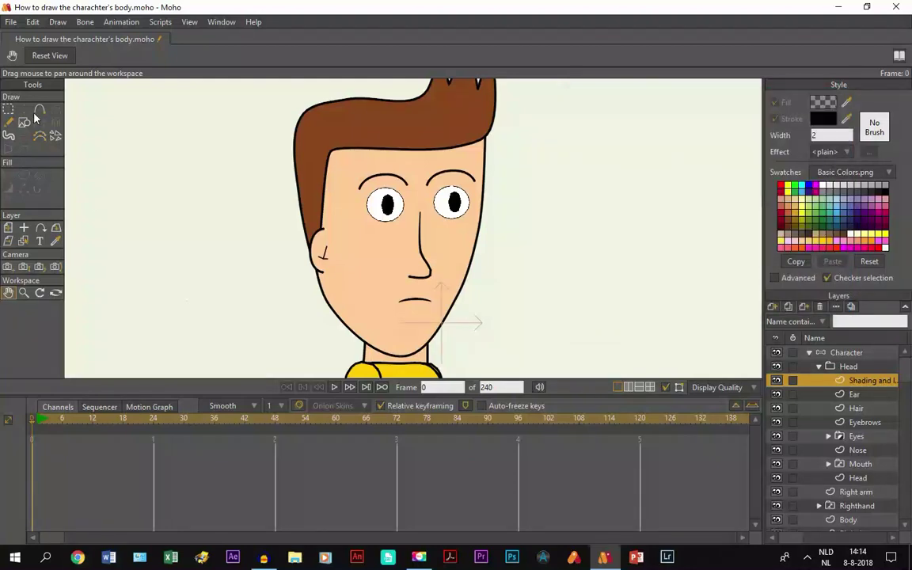
Step: Choose Add Point with Sharp corners and Auto-stroke turned off, framing the lower face
{"action": "left_click", "coordinate": [39, 110]}
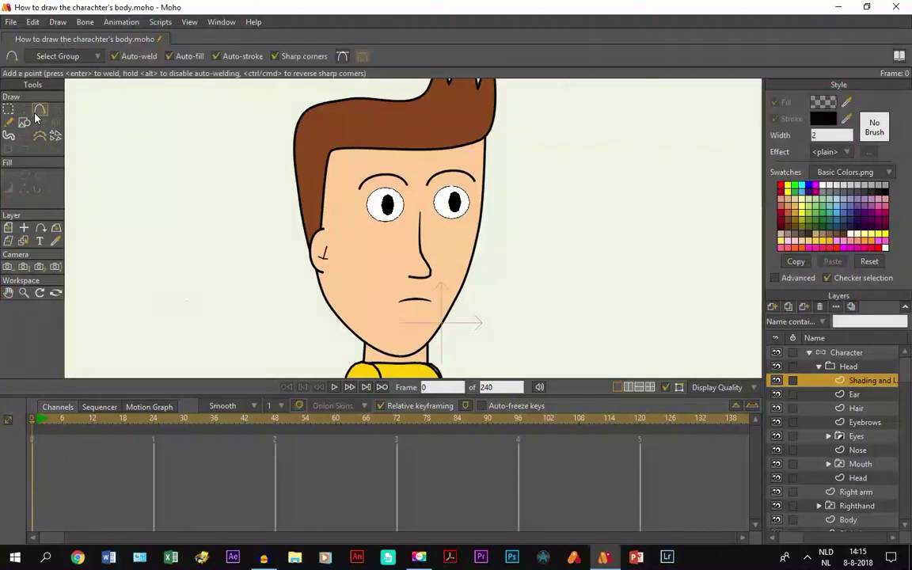
{"action": "left_click", "coordinate": [275, 57]}
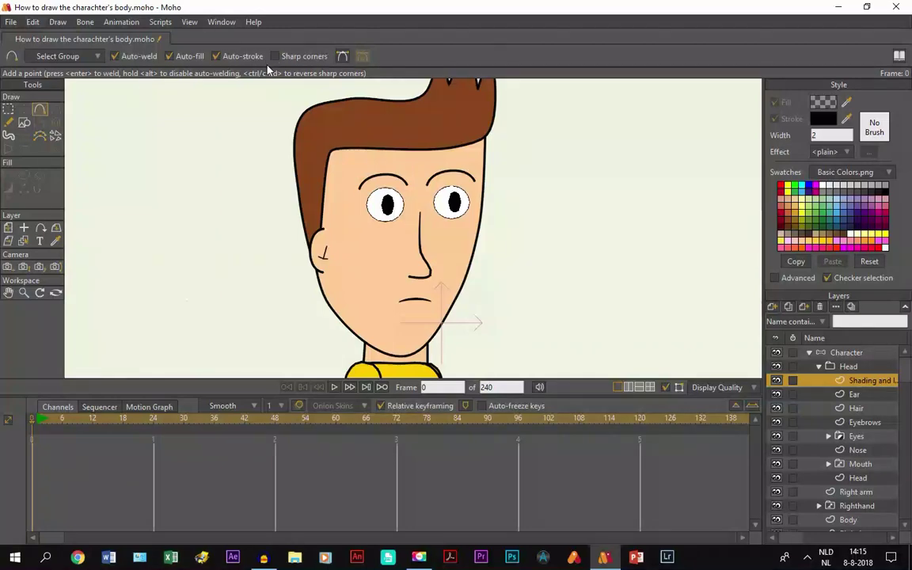
{"action": "left_click", "coordinate": [216, 56]}
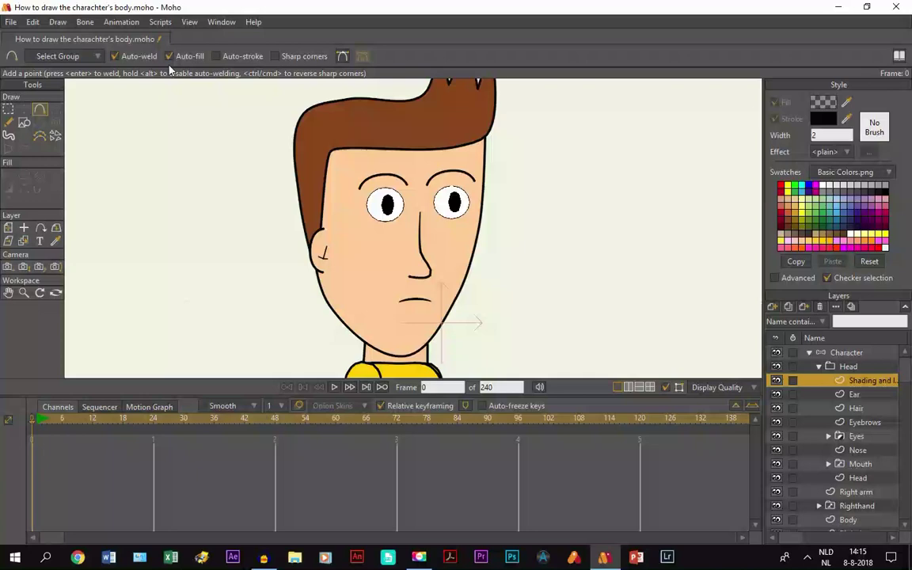
{"action": "left_click", "coordinate": [8, 293]}
{"action": "scroll", "coordinate": [338, 264], "scroll_direction": "up", "scroll_amount": 3}
{"action": "left_click_drag", "start_coordinate": [325, 293], "coordinate": [331, 315]}
{"action": "scroll", "coordinate": [331, 316], "scroll_direction": "up", "scroll_amount": 2}
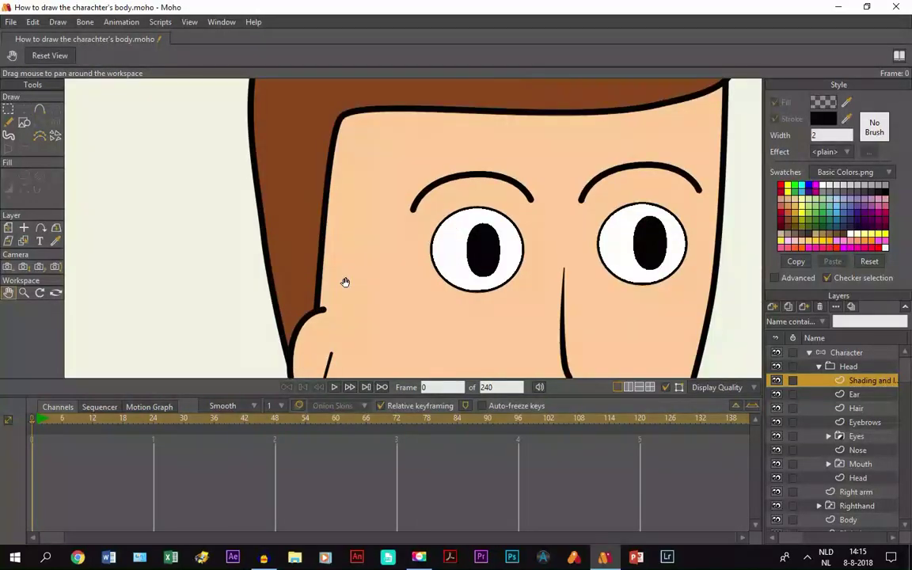
{"action": "left_click_drag", "start_coordinate": [344, 281], "coordinate": [315, 206]}
{"action": "scroll", "coordinate": [315, 206], "scroll_direction": "down", "scroll_amount": 2}
Step: Draw a translucent shading shape along the hair's top-left outline
{"action": "scroll", "coordinate": [302, 251], "scroll_direction": "up", "scroll_amount": 1}
{"action": "scroll", "coordinate": [302, 252], "scroll_direction": "up", "scroll_amount": 2}
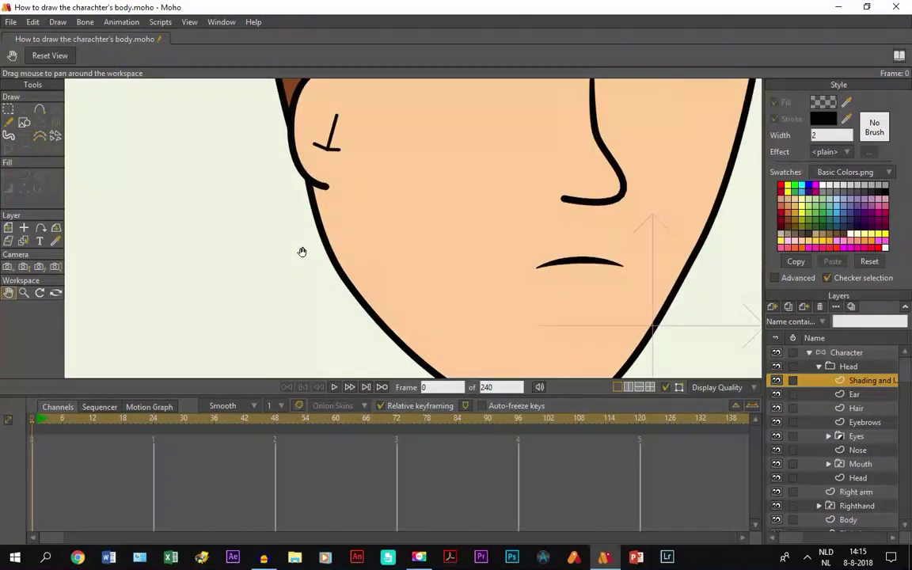
{"action": "scroll", "coordinate": [320, 230], "scroll_direction": "up", "scroll_amount": 1}
{"action": "left_click", "coordinate": [40, 111]}
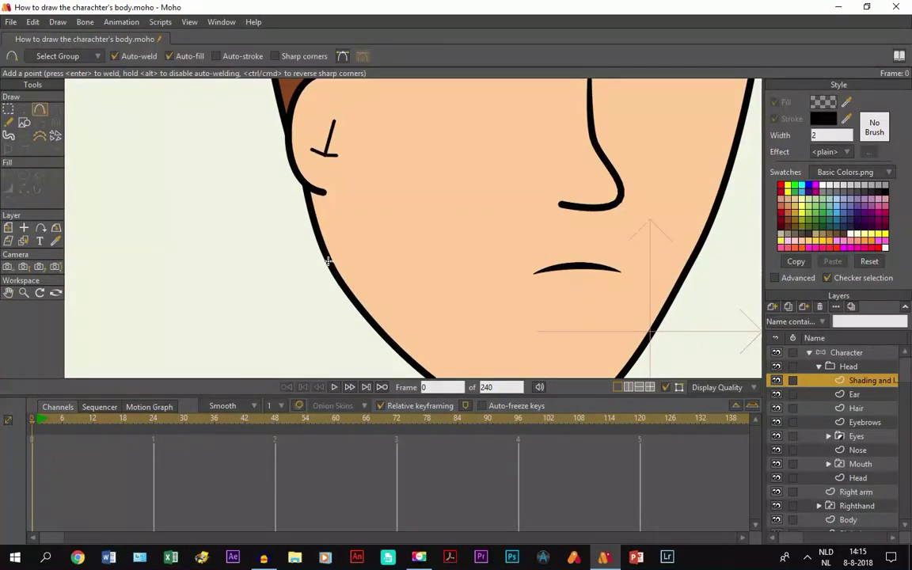
{"action": "left_click_drag", "start_coordinate": [328, 260], "coordinate": [101, 255]}
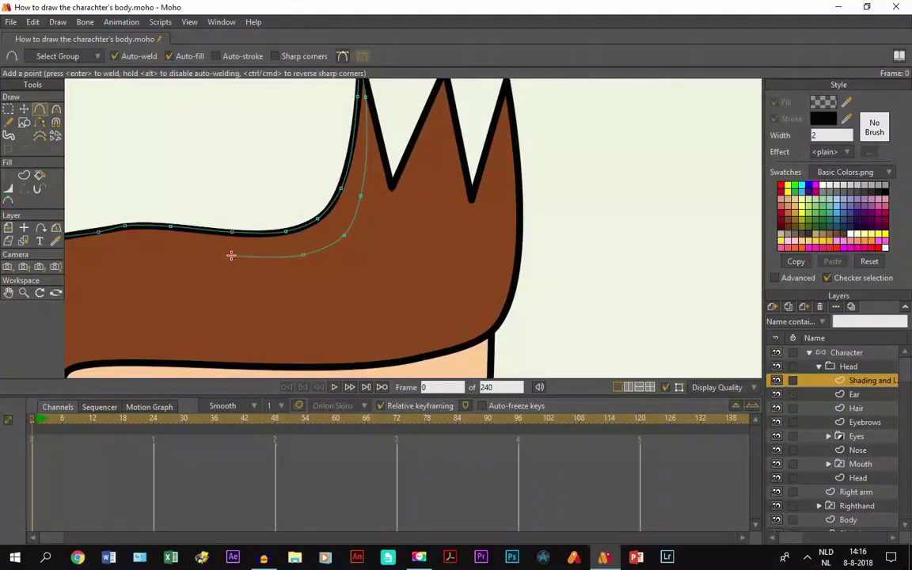
Step: Draw shading down the left face outline by the ear, then deselect to check it
{"action": "key", "text": "t"}
{"action": "left_click", "coordinate": [8, 292]}
{"action": "key", "text": "a"}
{"action": "left_click_drag", "start_coordinate": [226, 237], "coordinate": [238, 331]}
{"action": "key", "text": "q"}
{"action": "left_click", "coordinate": [238, 288]}
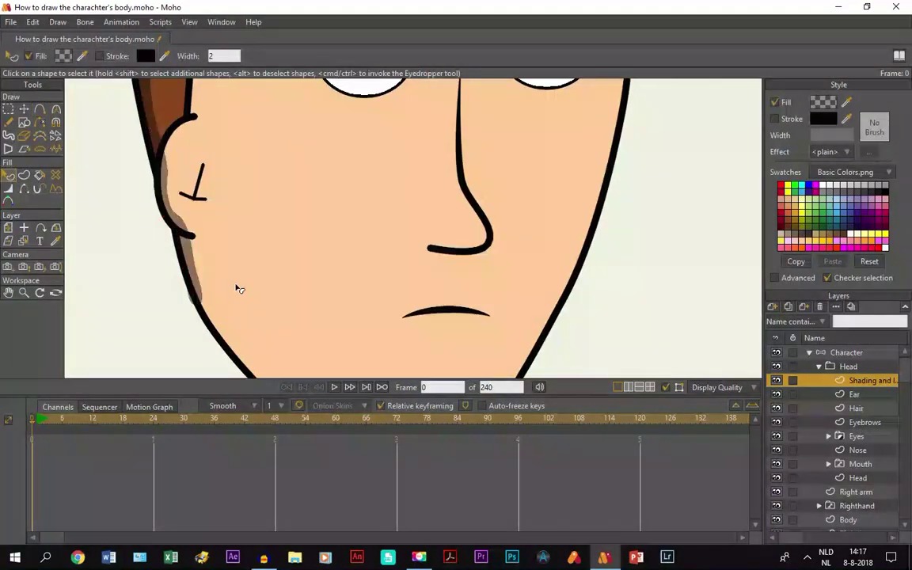
{"action": "scroll", "coordinate": [228, 266], "scroll_direction": "down", "scroll_amount": 5}
{"action": "scroll", "coordinate": [227, 270], "scroll_direction": "down", "scroll_amount": 2}
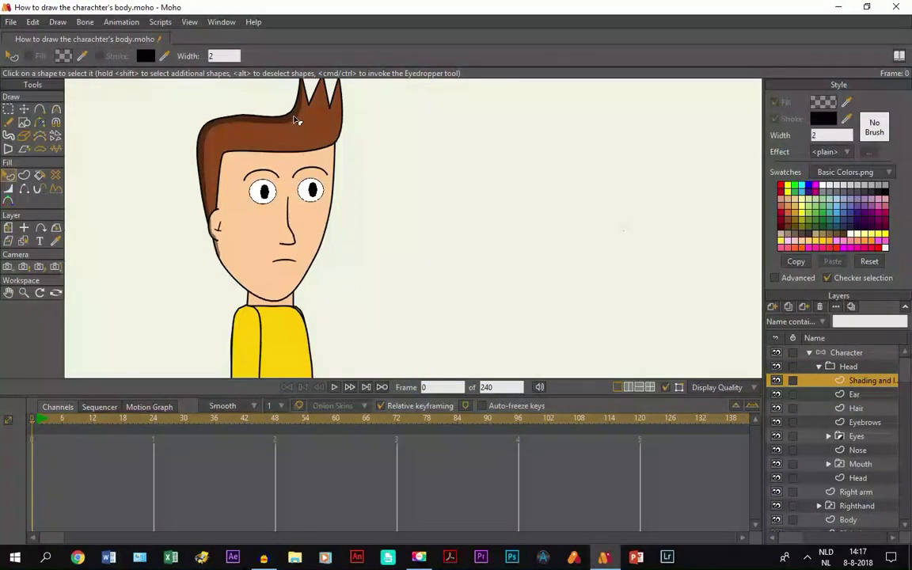
{"action": "scroll", "coordinate": [193, 242], "scroll_direction": "up", "scroll_amount": 6}
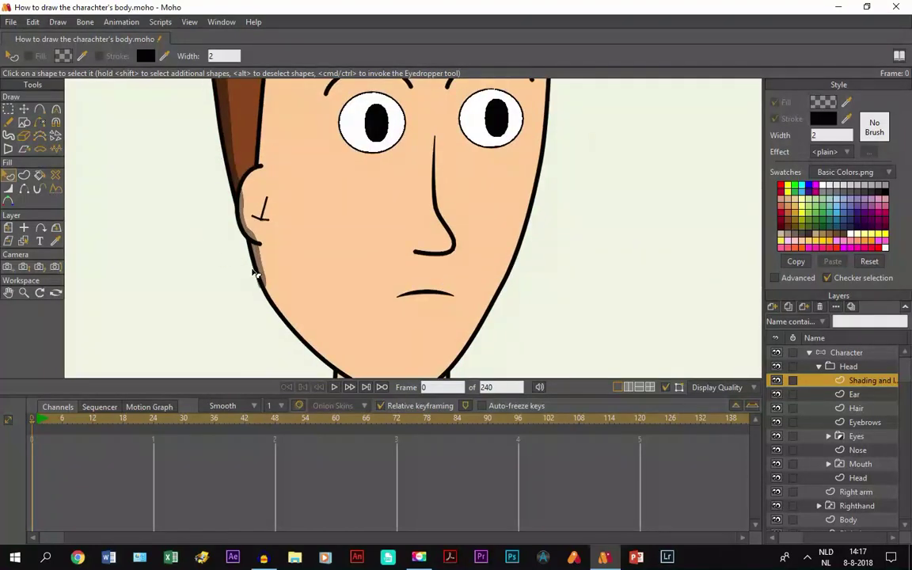
{"action": "scroll", "coordinate": [255, 274], "scroll_direction": "up", "scroll_amount": 2}
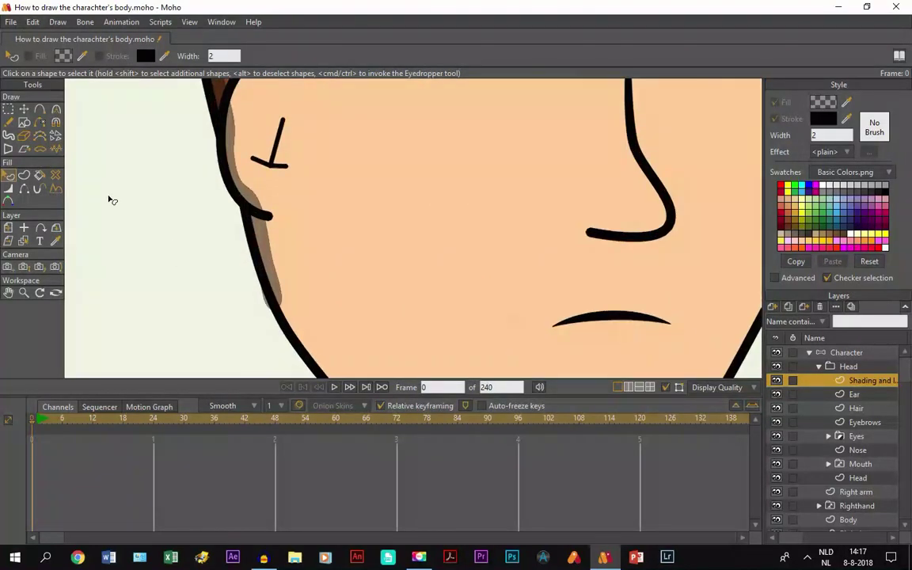
Step: Set the face shading's bottom point to curvature 0 so it ends in a sharp tip
{"action": "left_click", "coordinate": [24, 109]}
{"action": "left_click", "coordinate": [277, 312]}
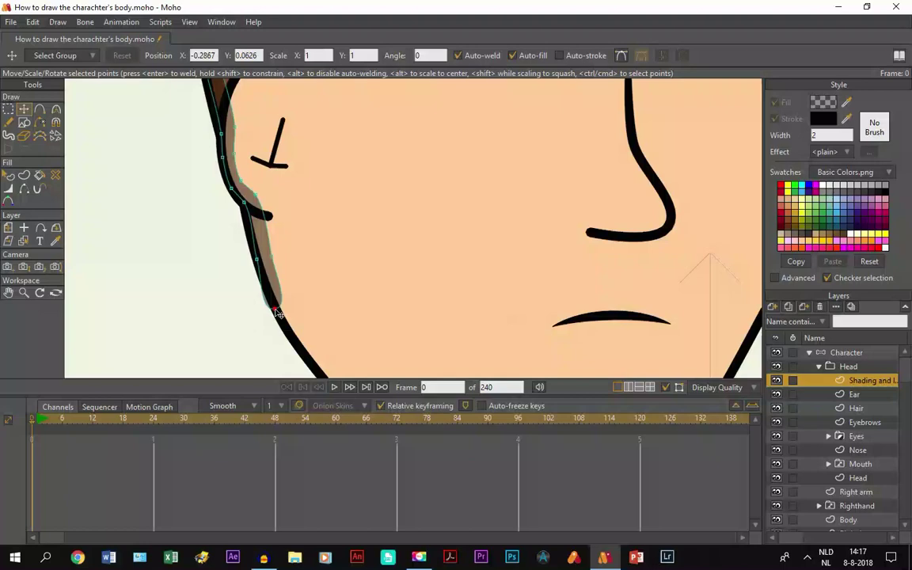
{"action": "left_click", "coordinate": [56, 110]}
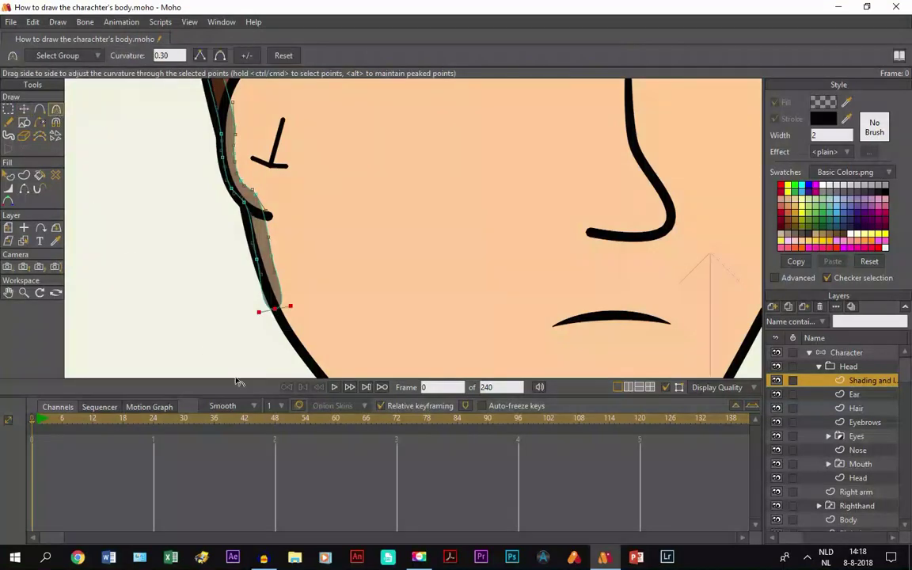
{"action": "left_click", "coordinate": [665, 387]}
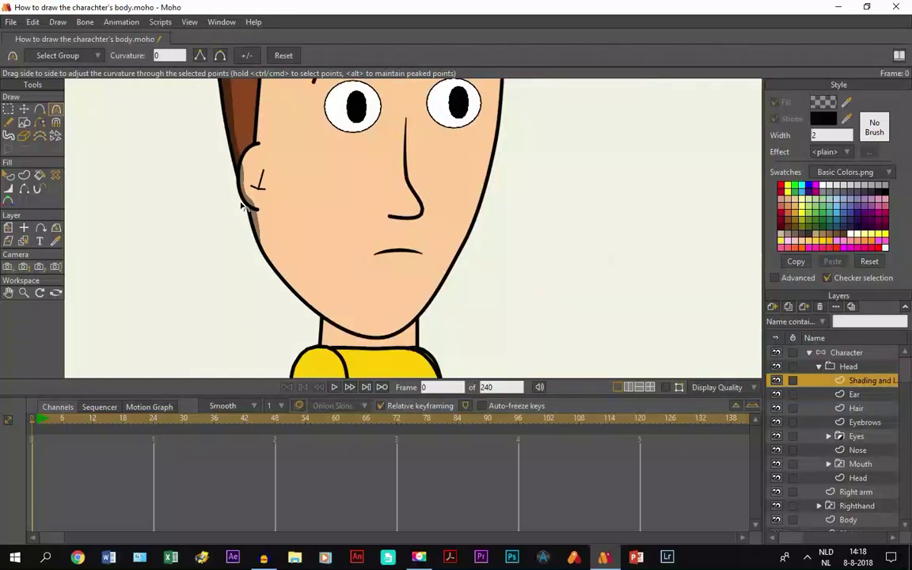
{"action": "scroll", "coordinate": [253, 194], "scroll_direction": "down", "scroll_amount": 3}
{"action": "left_click", "coordinate": [8, 292]}
{"action": "scroll", "coordinate": [499, 199], "scroll_direction": "down", "scroll_amount": 3}
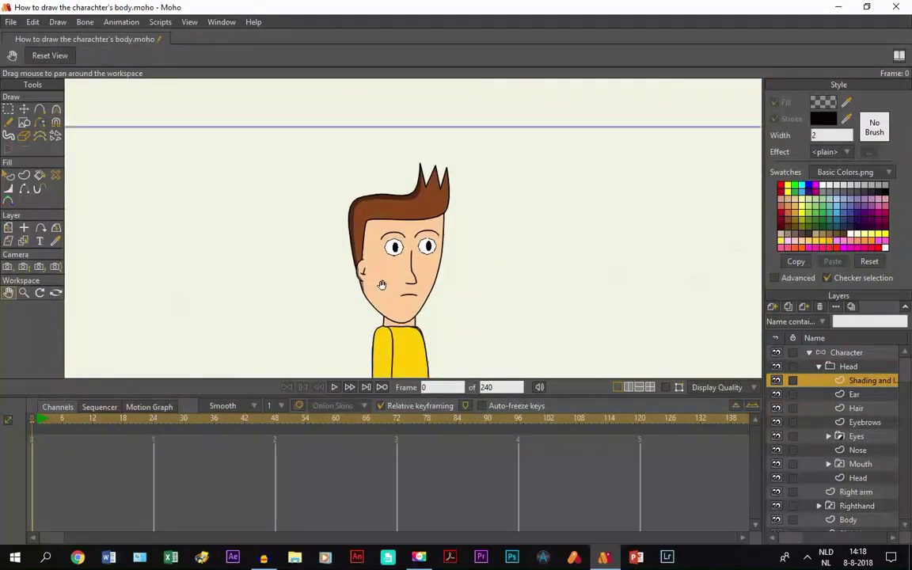
{"action": "scroll", "coordinate": [369, 251], "scroll_direction": "up", "scroll_amount": 2}
{"action": "left_click_drag", "start_coordinate": [369, 250], "coordinate": [351, 275]}
{"action": "scroll", "coordinate": [351, 275], "scroll_direction": "up", "scroll_amount": 2}
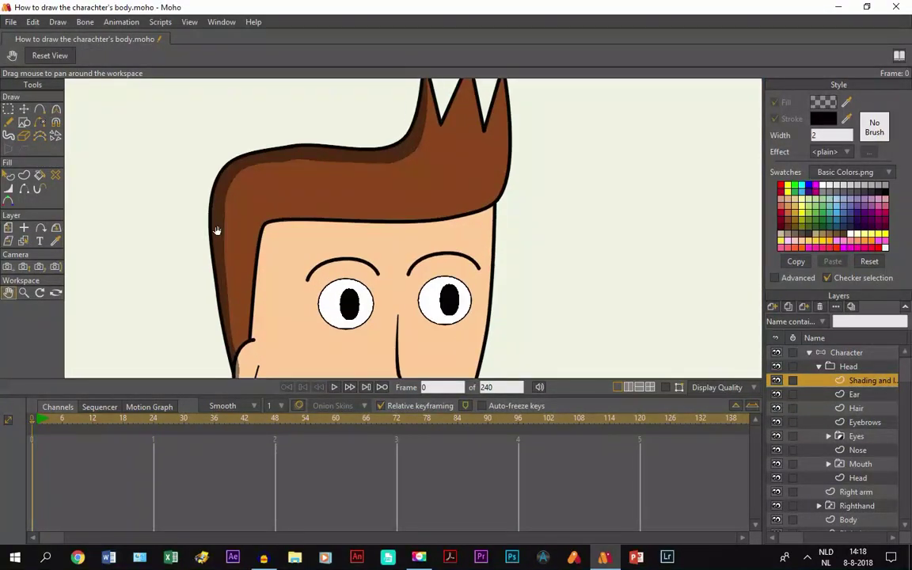
{"action": "left_click", "coordinate": [8, 175]}
Step: Change the hair shading's fill alpha to 56
{"action": "left_click", "coordinate": [311, 159]}
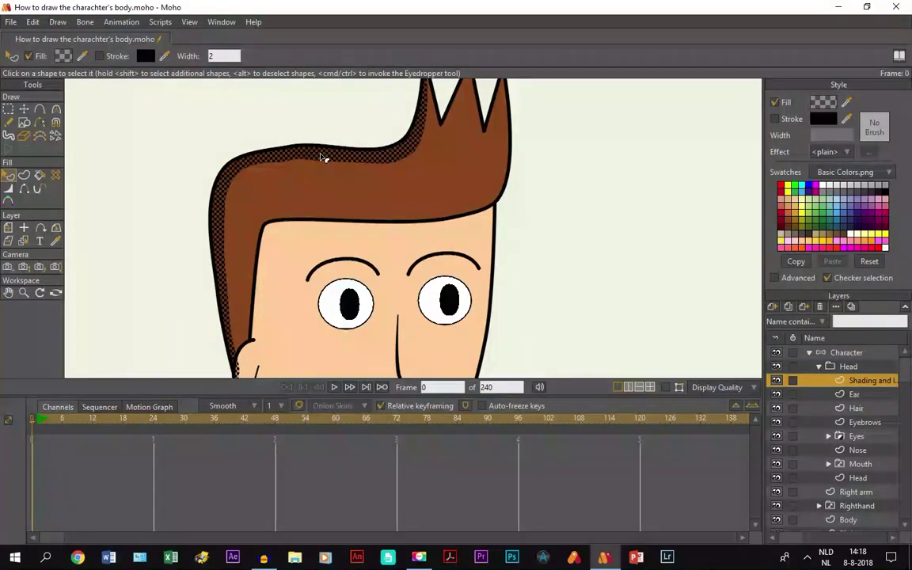
{"action": "left_click", "coordinate": [823, 103]}
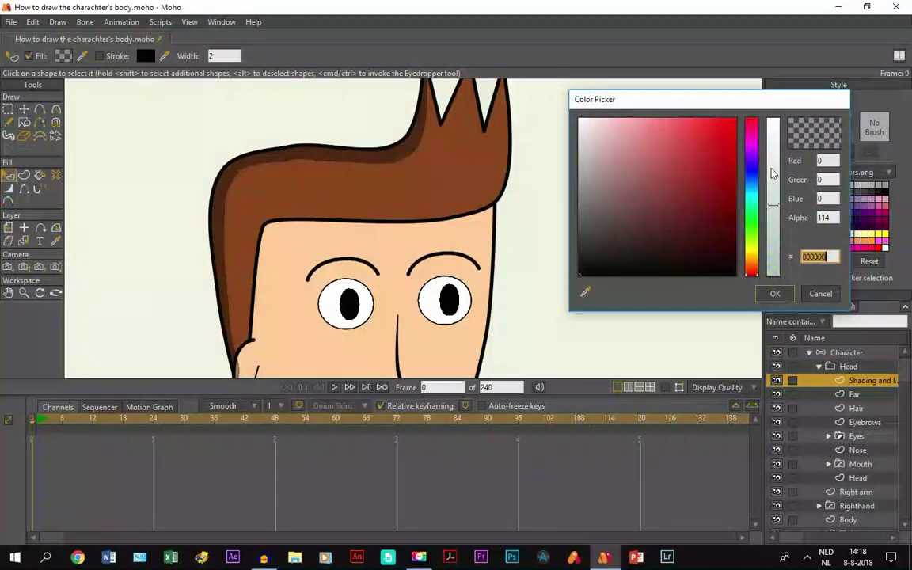
{"action": "left_click_drag", "start_coordinate": [774, 205], "coordinate": [775, 249]}
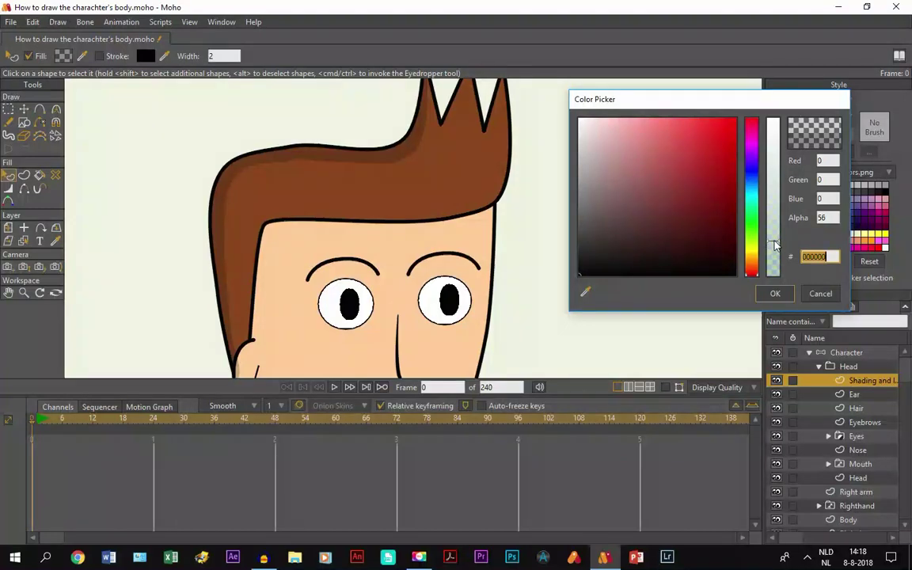
{"action": "left_click", "coordinate": [773, 293]}
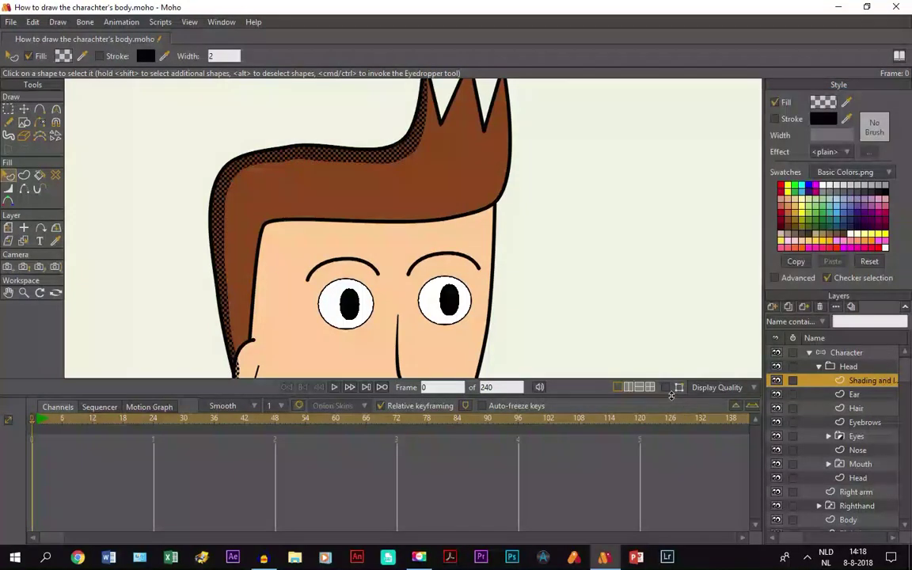
Step: Move the hair shading's inner edge points slightly lower
{"action": "left_click", "coordinate": [24, 111]}
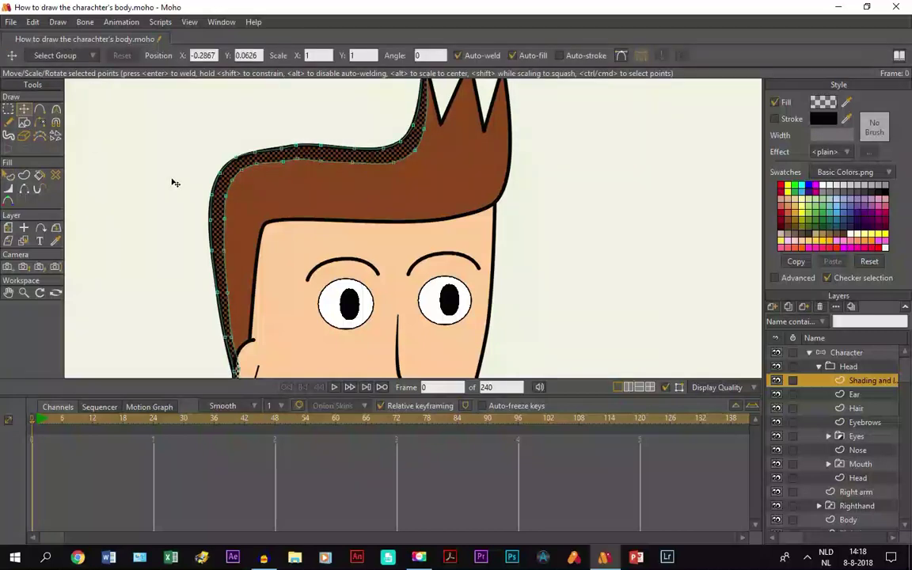
{"action": "left_click", "coordinate": [231, 181]}
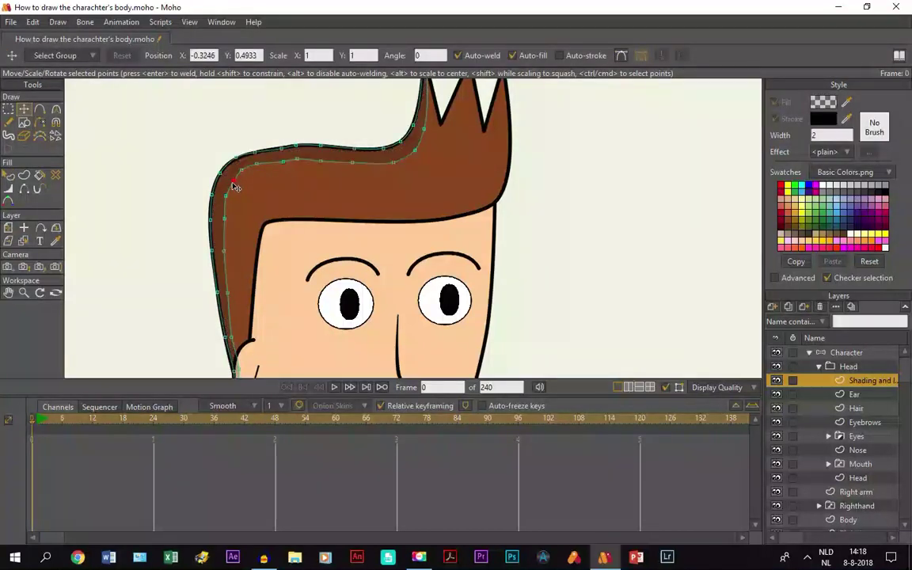
{"action": "left_click_drag", "start_coordinate": [236, 187], "coordinate": [231, 221]}
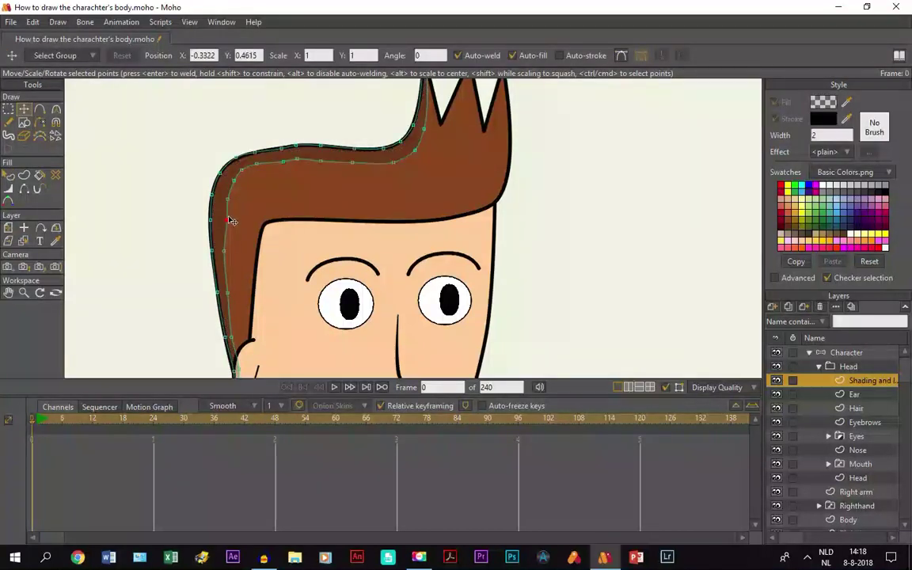
{"action": "left_click", "coordinate": [255, 163]}
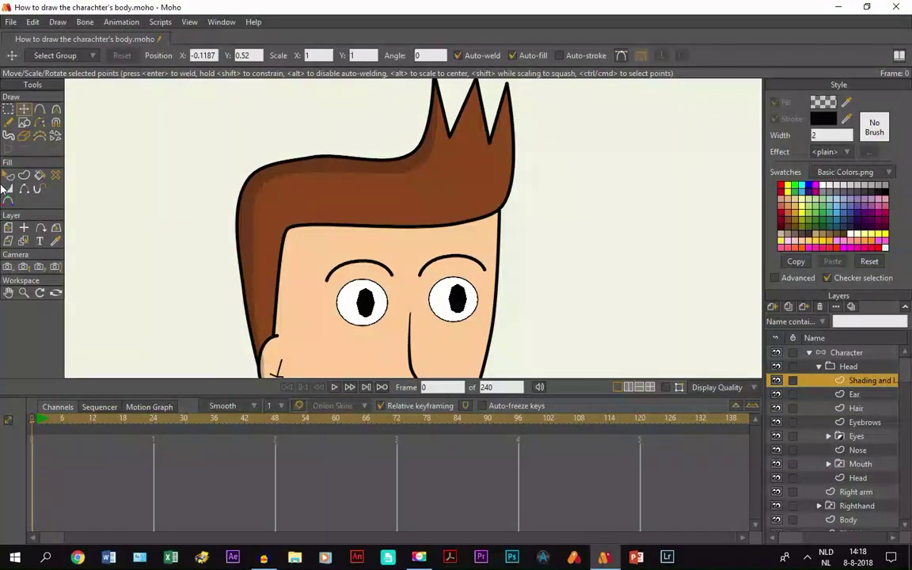
Step: Apply a Soft Edge effect to the darker hair shading, lowering its blur radius to 1
{"action": "left_click", "coordinate": [8, 175]}
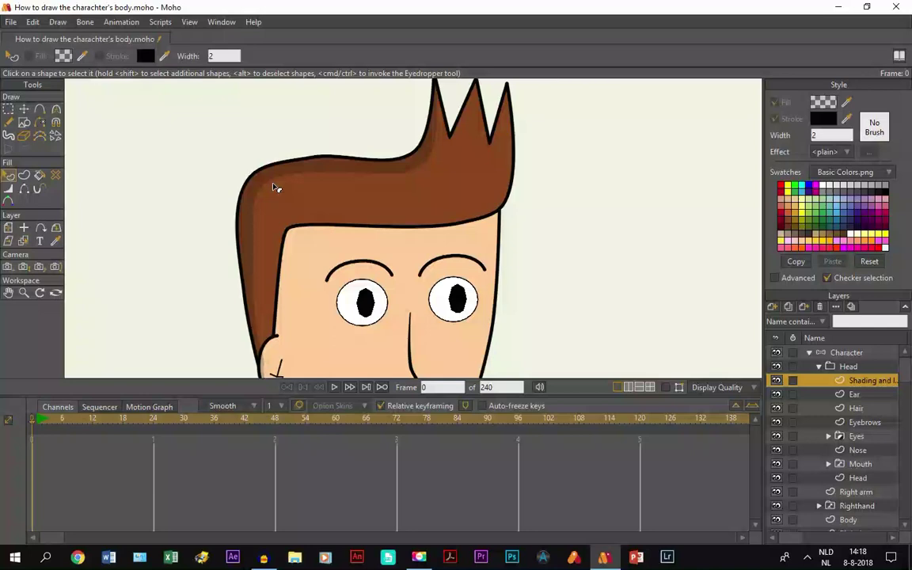
{"action": "scroll", "coordinate": [330, 177], "scroll_direction": "up", "scroll_amount": 2}
{"action": "left_click", "coordinate": [333, 163]}
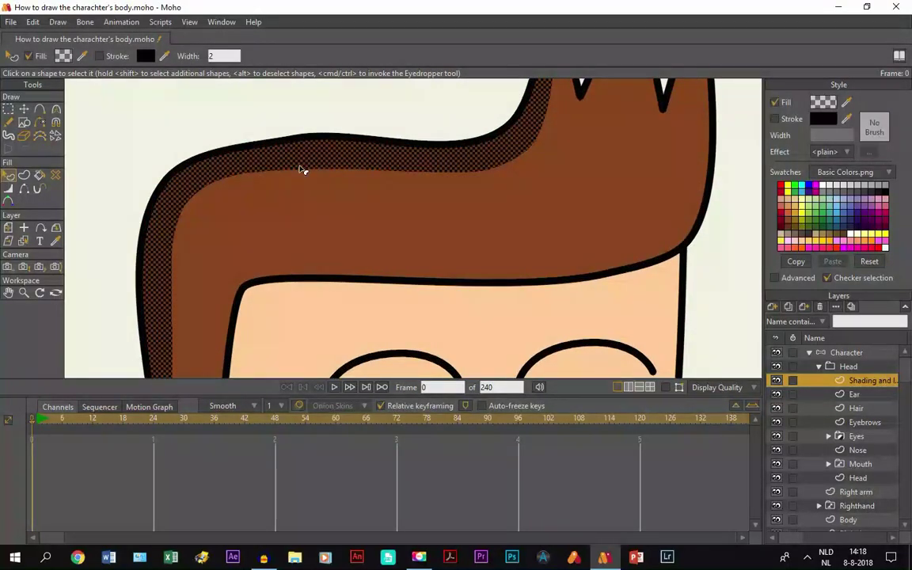
{"action": "left_click", "coordinate": [828, 154]}
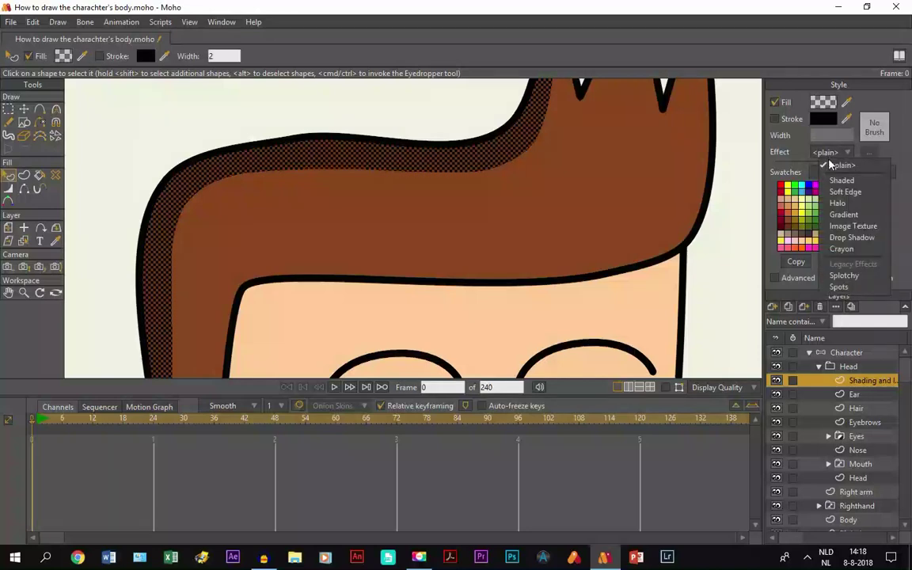
{"action": "left_click", "coordinate": [842, 194]}
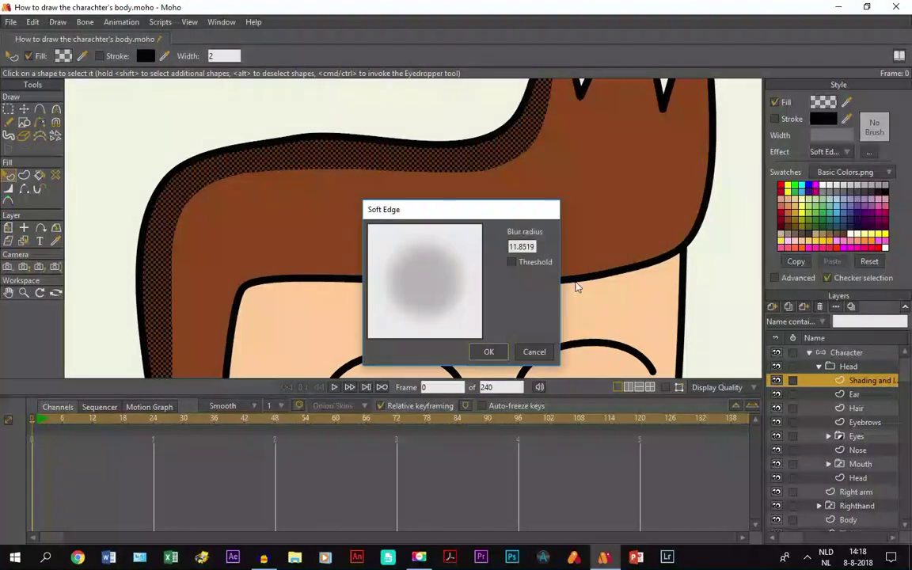
{"action": "double_click", "coordinate": [511, 246]}
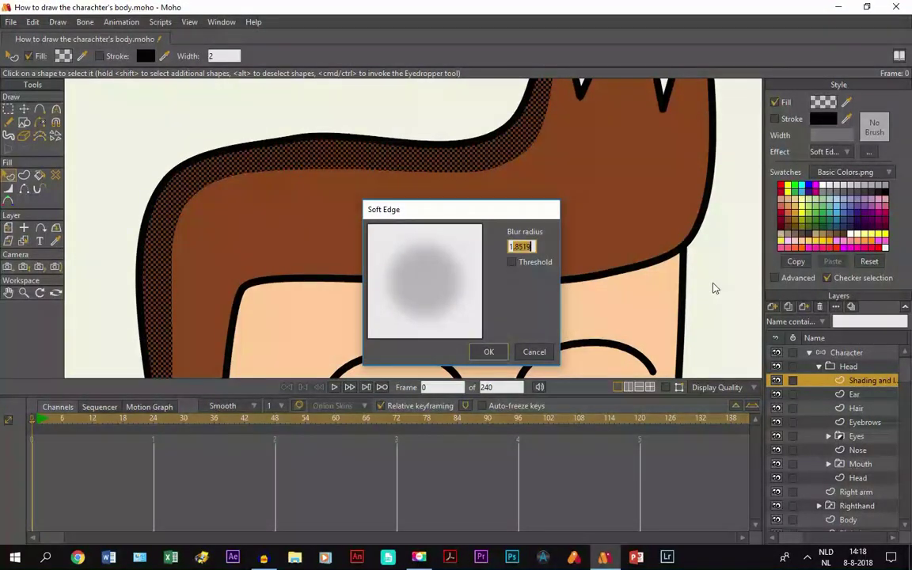
{"action": "type", "text": "13"}
{"action": "left_click", "coordinate": [490, 351]}
Step: Render previews of the soft-edged hair shading, re-confirming the effect settings in between
{"action": "left_click", "coordinate": [229, 122]}
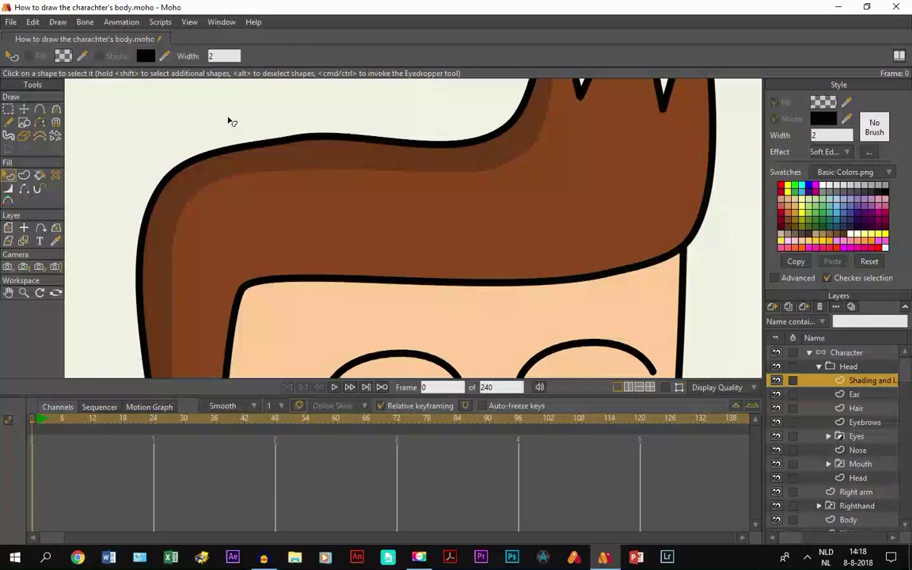
{"action": "key", "text": "ctrl+r"}
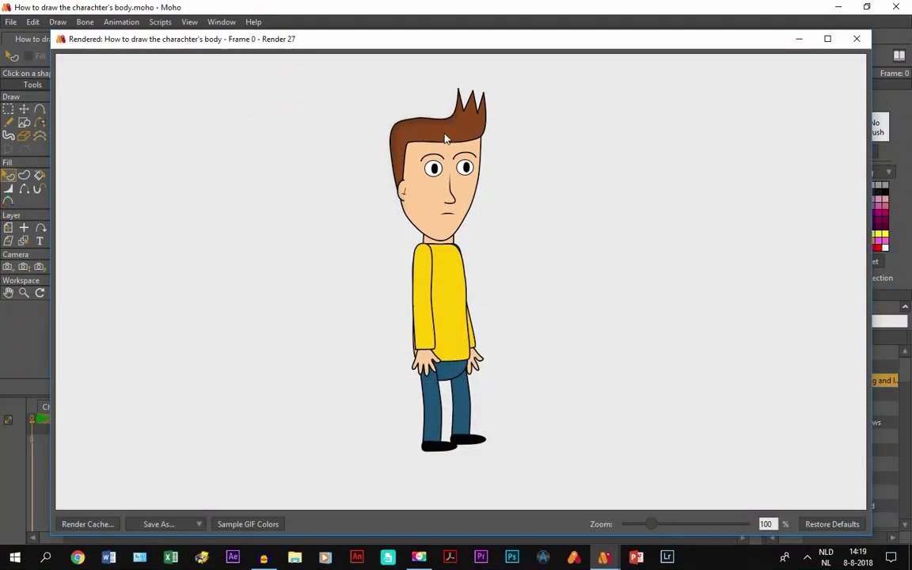
{"action": "left_click", "coordinate": [856, 38]}
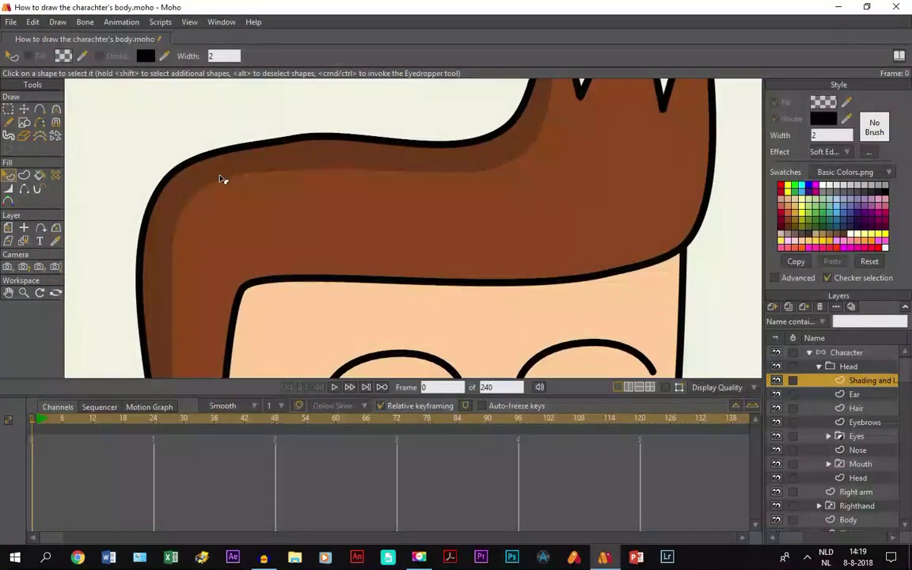
{"action": "left_click", "coordinate": [309, 166]}
{"action": "left_click", "coordinate": [869, 151]}
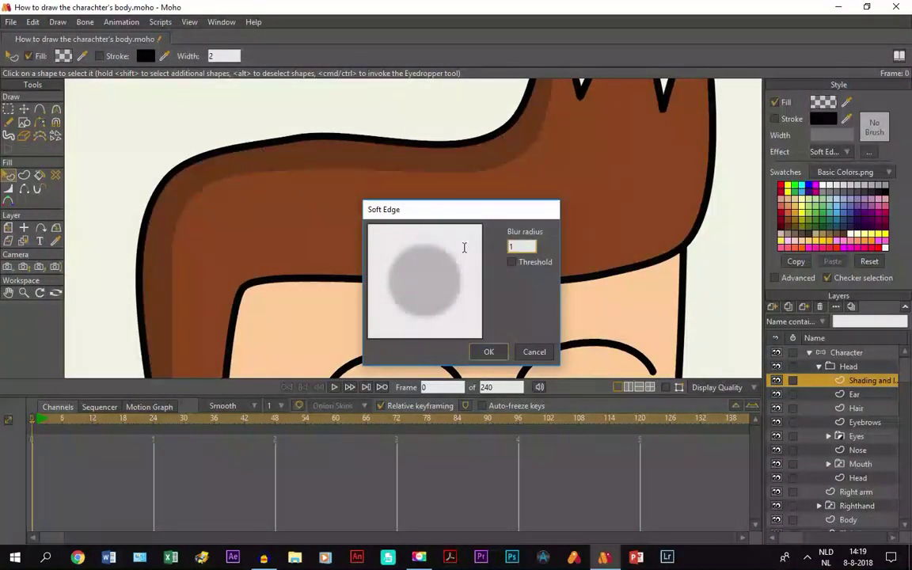
{"action": "key", "text": "Return"}
{"action": "key", "text": "ctrl+r"}
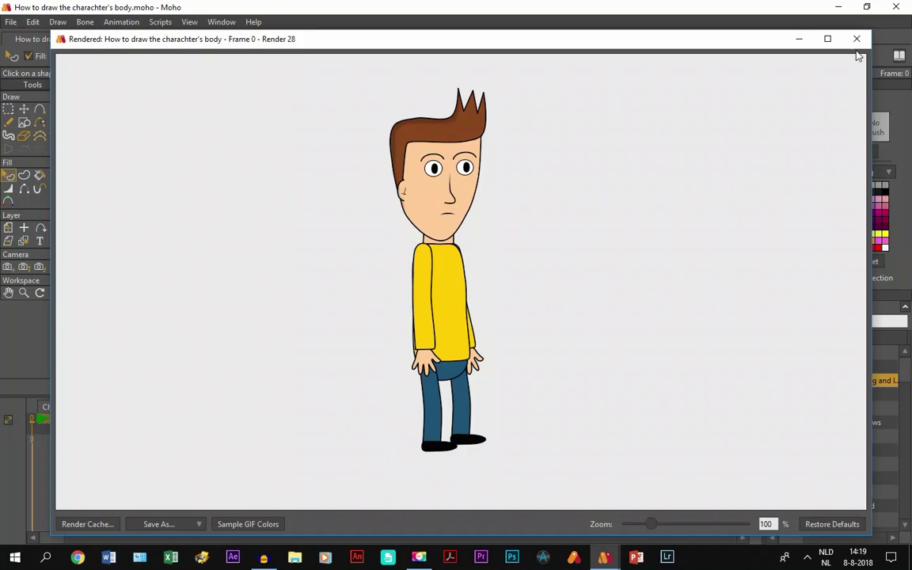
{"action": "key", "text": "Escape"}
{"action": "left_click", "coordinate": [8, 292]}
{"action": "scroll", "coordinate": [87, 287], "scroll_direction": "down", "scroll_amount": 5}
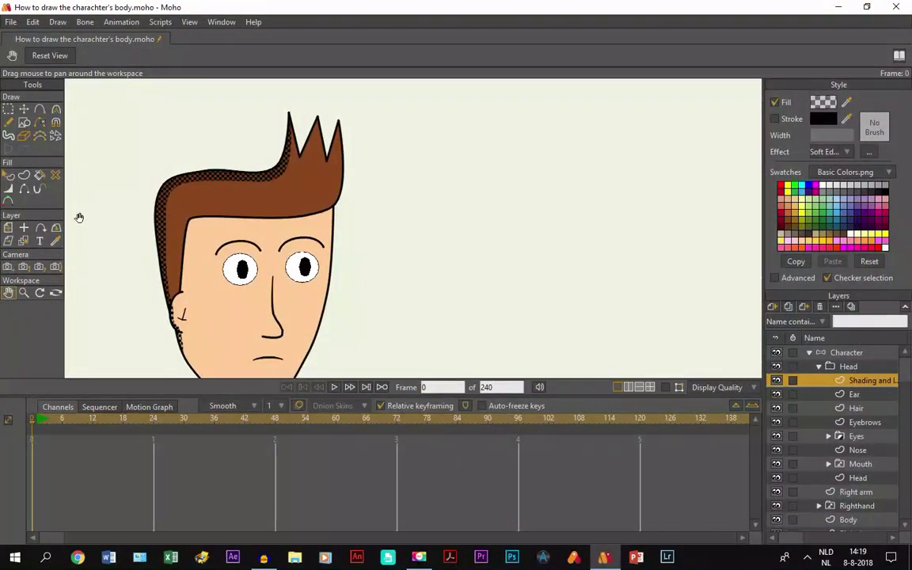
{"action": "left_click", "coordinate": [8, 175]}
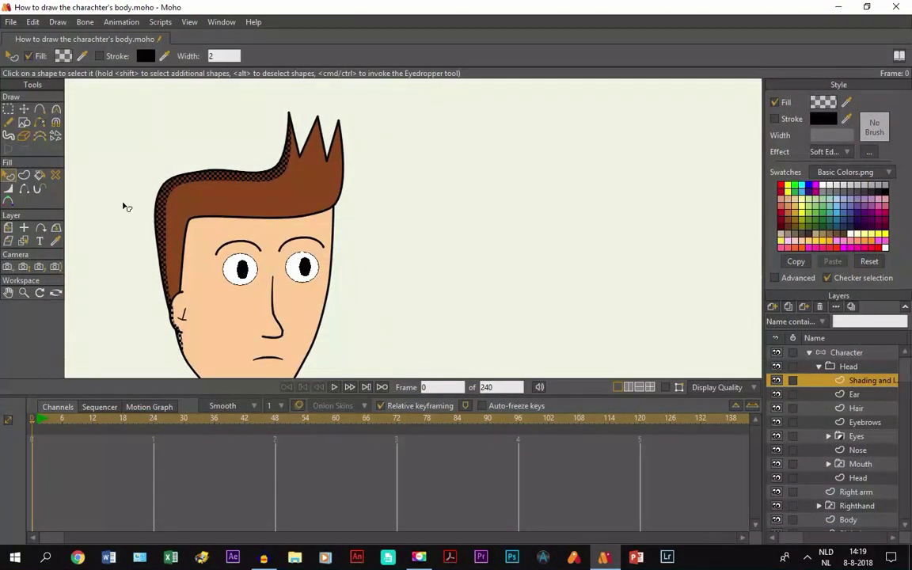
{"action": "left_click", "coordinate": [125, 202]}
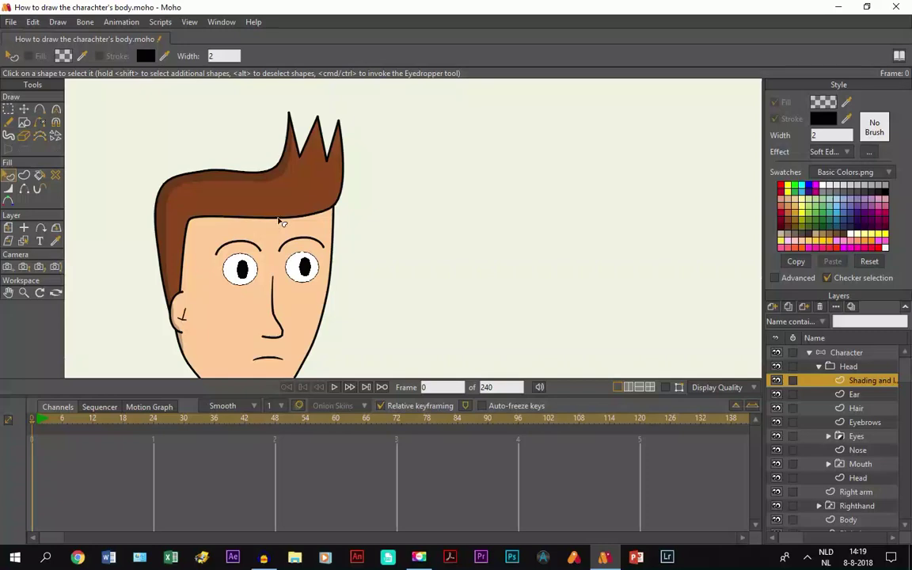
{"action": "left_click", "coordinate": [8, 293]}
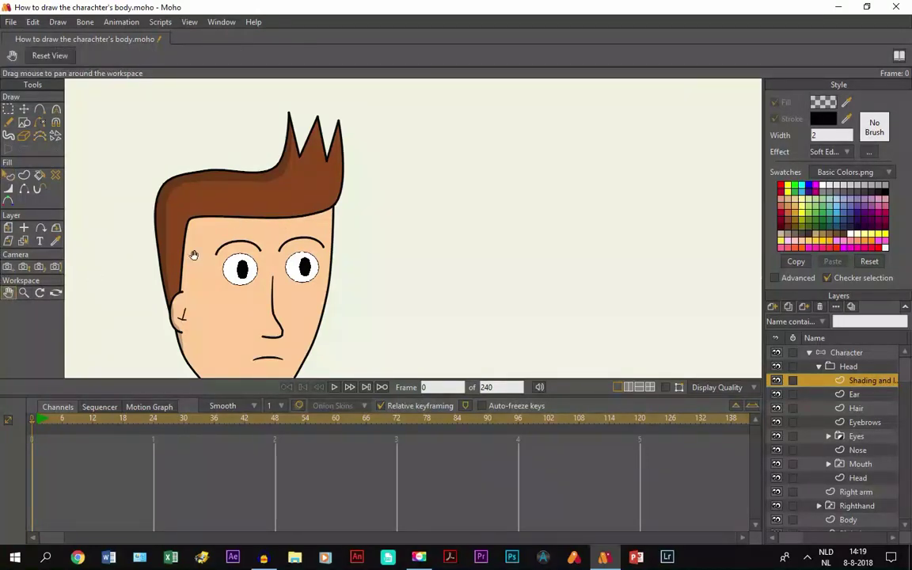
{"action": "left_click_drag", "start_coordinate": [175, 230], "coordinate": [295, 230]}
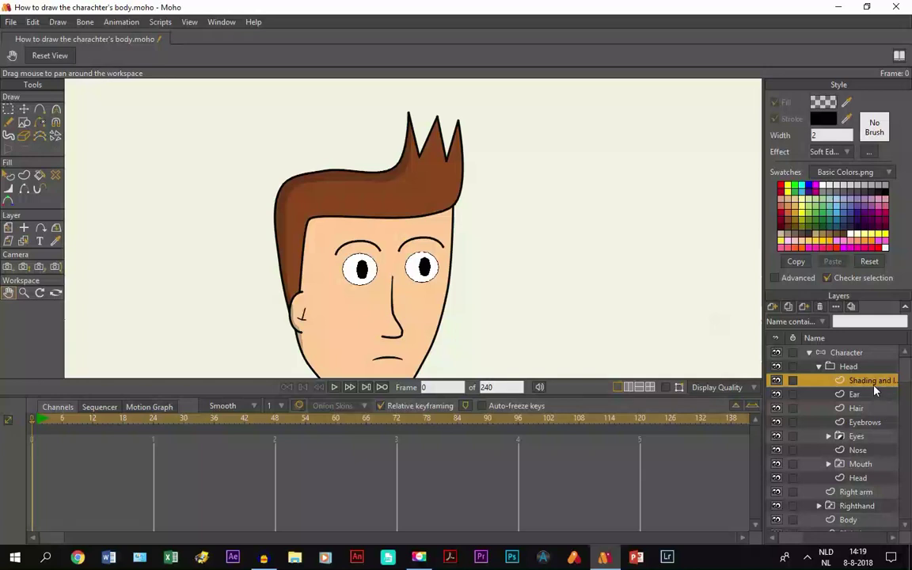
{"action": "left_click", "coordinate": [848, 367]}
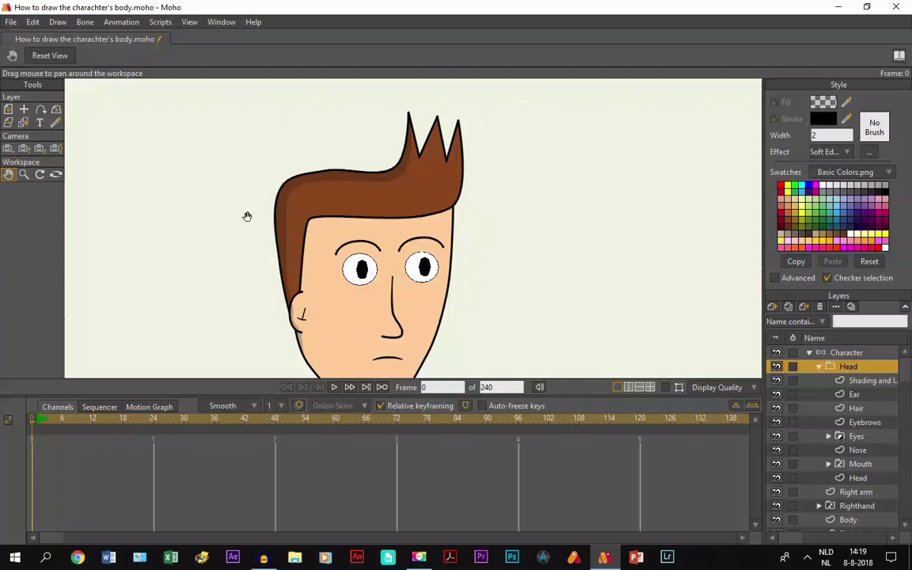
{"action": "left_click", "coordinate": [820, 367]}
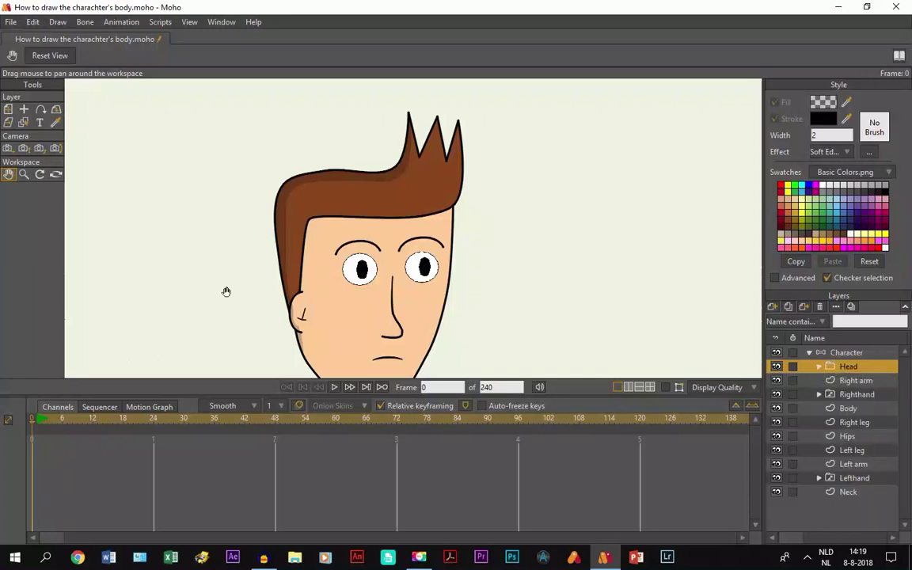
{"action": "left_click", "coordinate": [841, 353]}
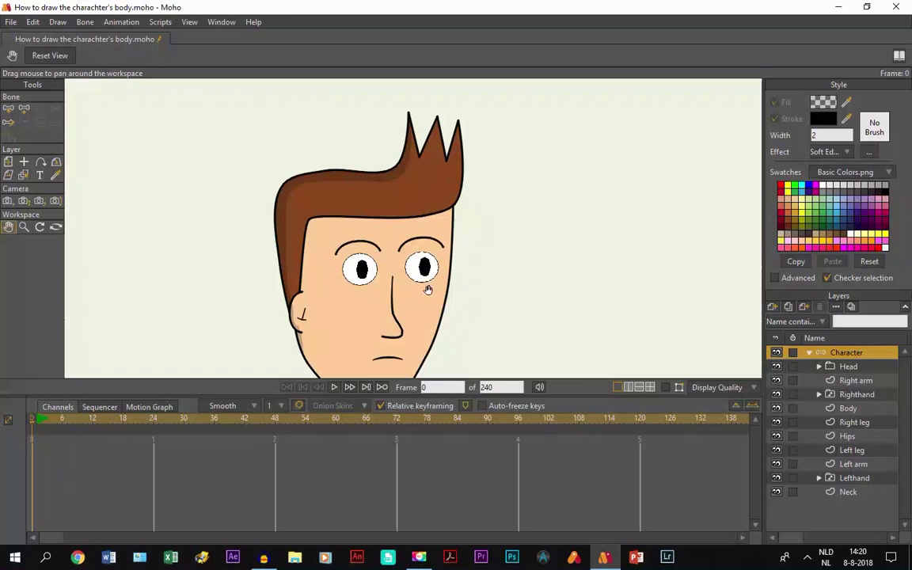
{"action": "left_click_drag", "start_coordinate": [280, 276], "coordinate": [280, 255]}
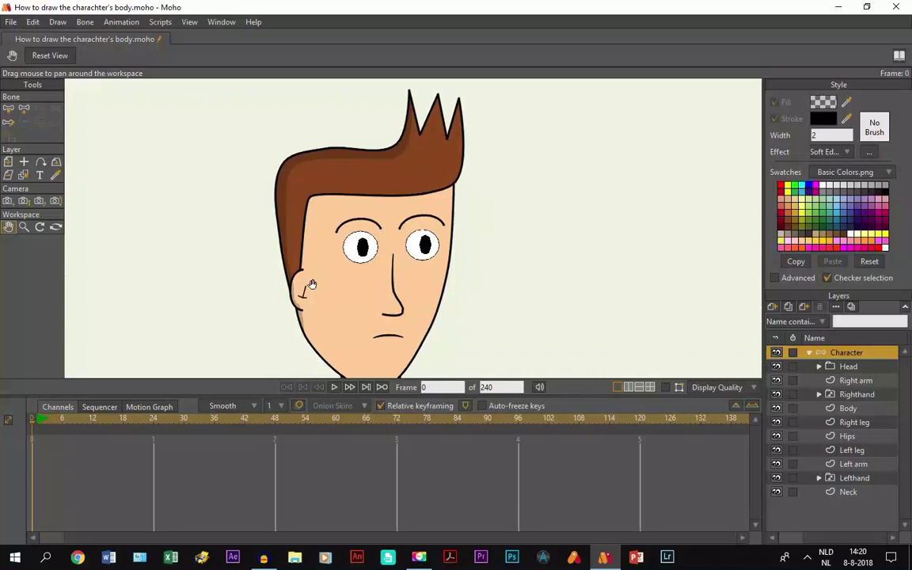
{"action": "left_click", "coordinate": [819, 367]}
{"action": "left_click", "coordinate": [871, 381]}
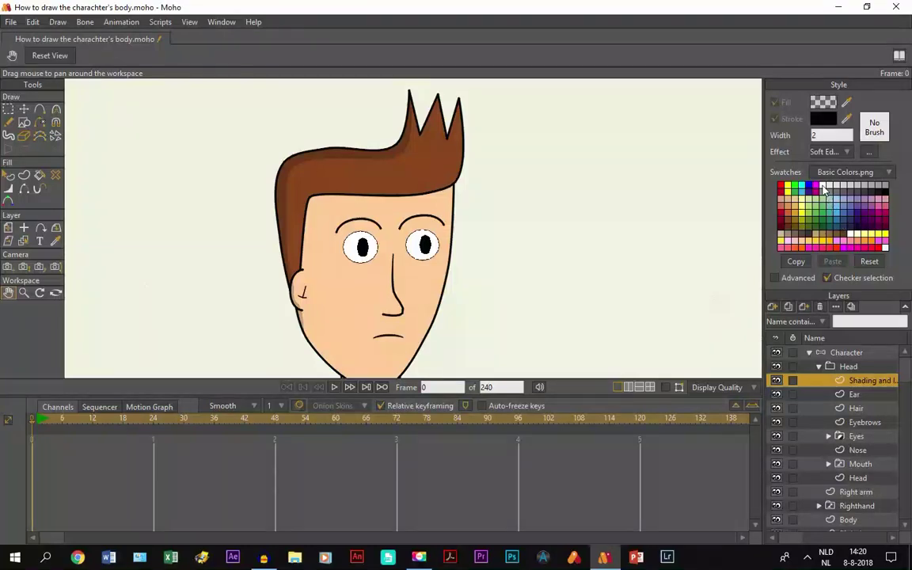
Step: Raise the white fill colour's alpha to 148 in the Color Picker
{"action": "left_click", "coordinate": [820, 104]}
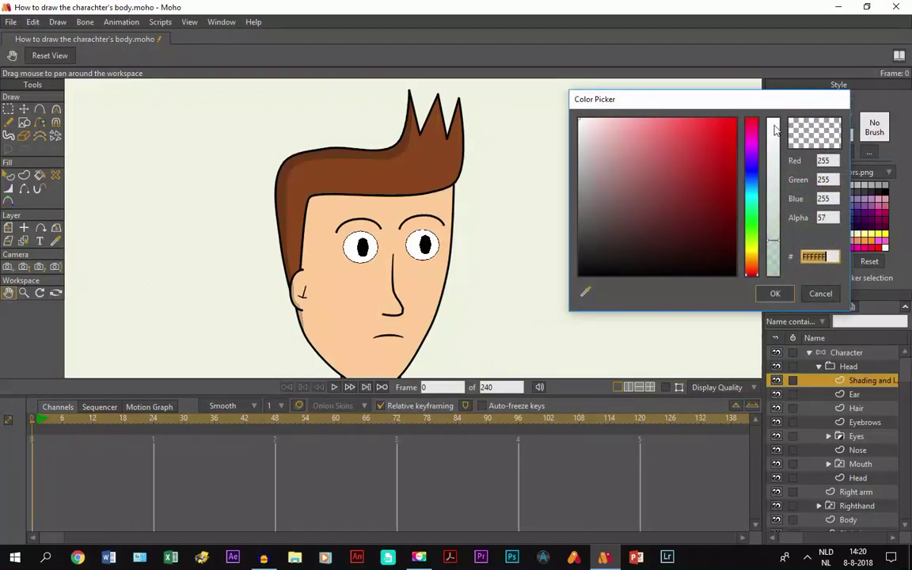
{"action": "left_click_drag", "start_coordinate": [774, 206], "coordinate": [774, 188]}
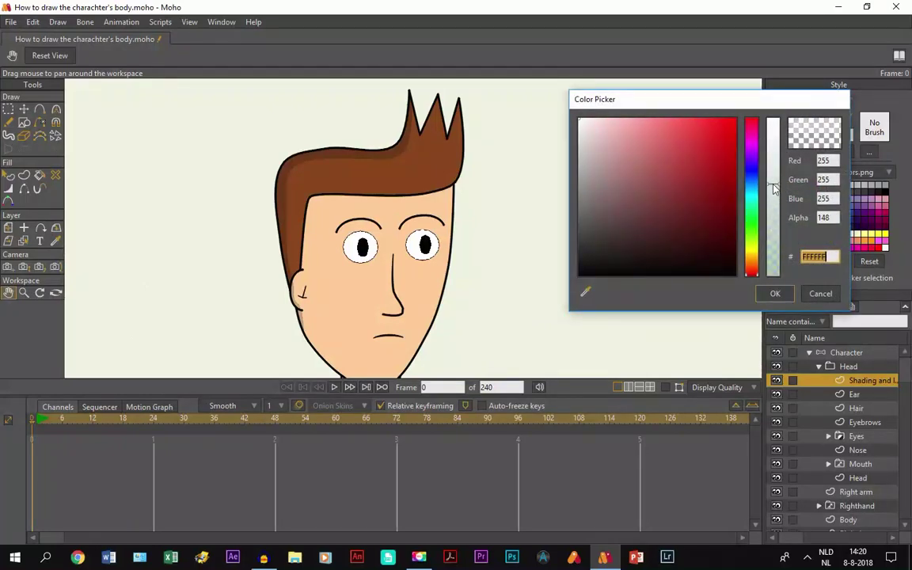
{"action": "left_click", "coordinate": [773, 299]}
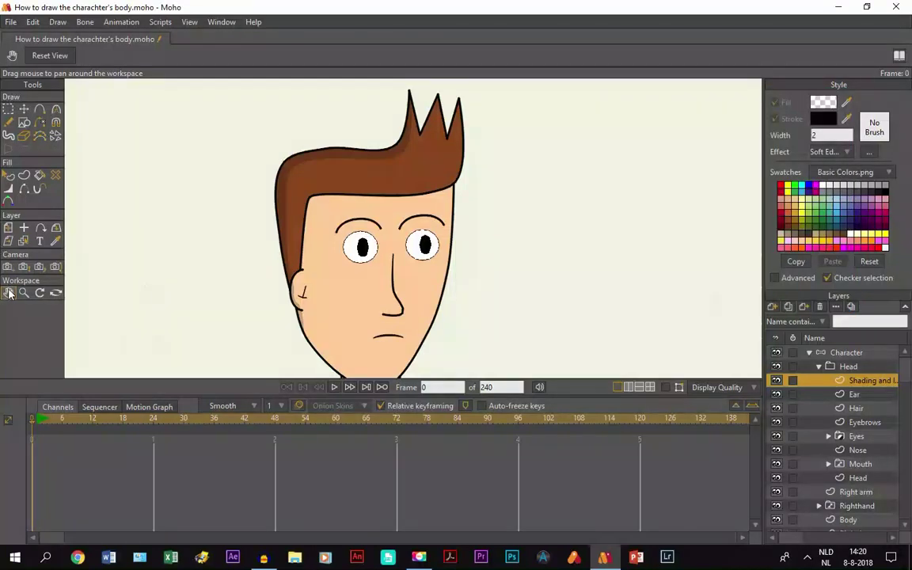
Step: Add points to the shading shape down the head's right edge and along the jaw
{"action": "scroll", "coordinate": [464, 158], "scroll_direction": "up", "scroll_amount": 4}
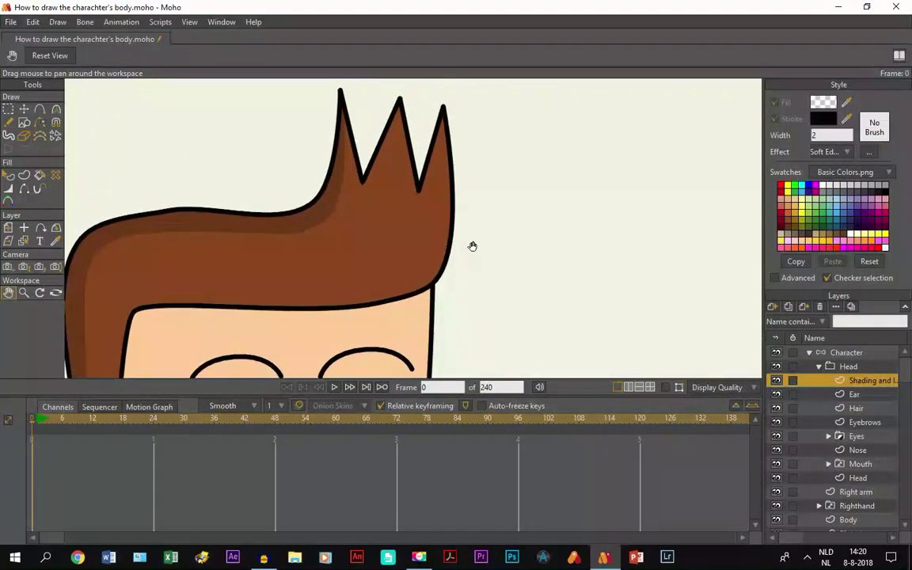
{"action": "left_click", "coordinate": [665, 387]}
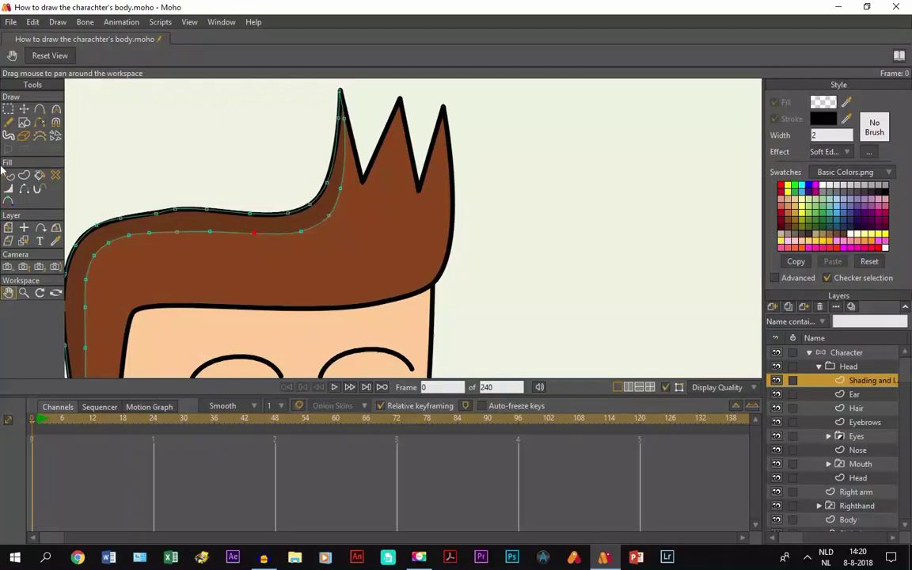
{"action": "left_click", "coordinate": [39, 111]}
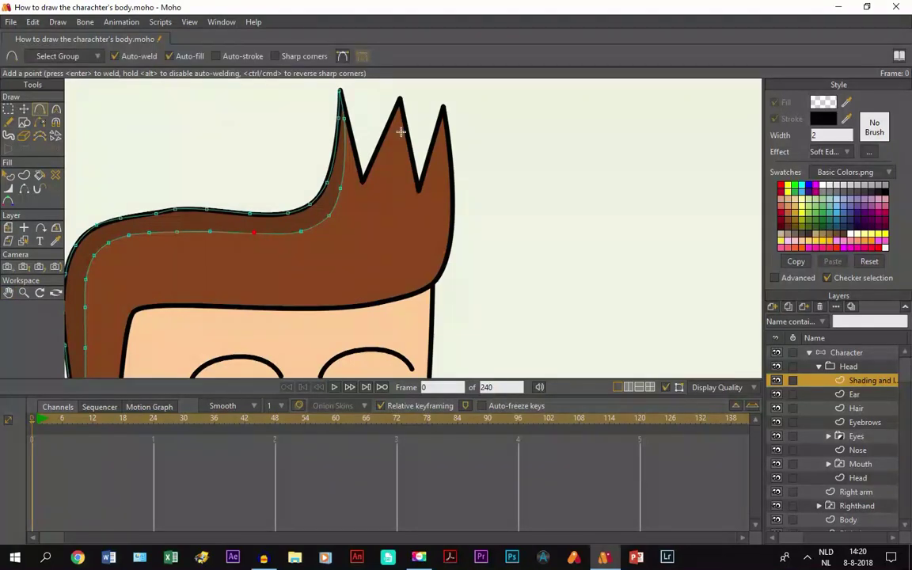
{"action": "scroll", "coordinate": [456, 104], "scroll_direction": "up", "scroll_amount": 2}
{"action": "left_click", "coordinate": [418, 292]}
{"action": "scroll", "coordinate": [427, 259], "scroll_direction": "down", "scroll_amount": 4}
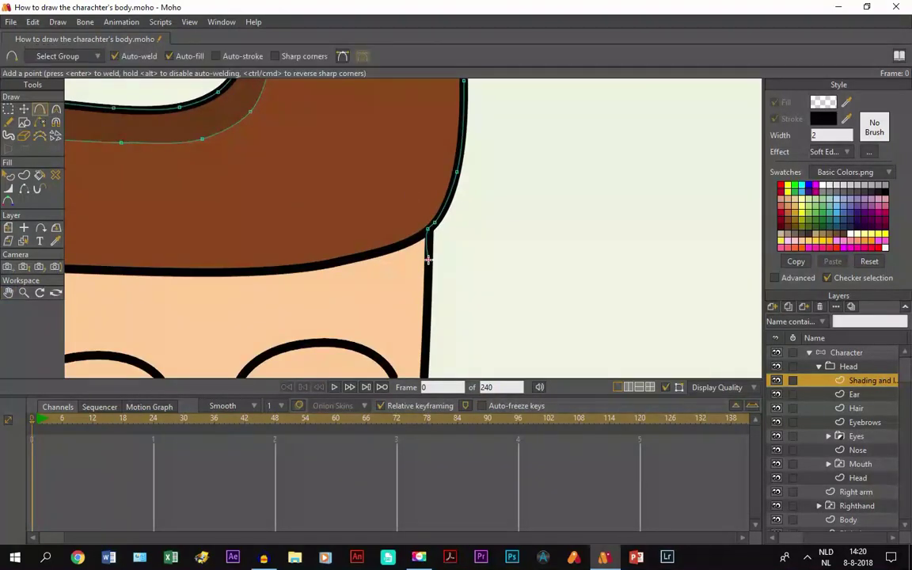
{"action": "scroll", "coordinate": [428, 197], "scroll_direction": "down", "scroll_amount": 6}
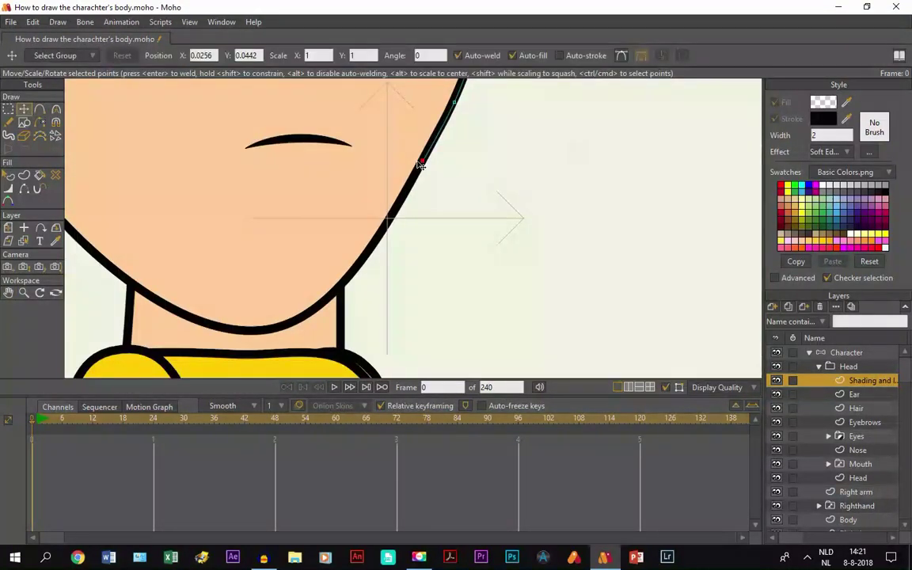
{"action": "left_click", "coordinate": [244, 333]}
{"action": "scroll", "coordinate": [243, 333], "scroll_direction": "up", "scroll_amount": 6}
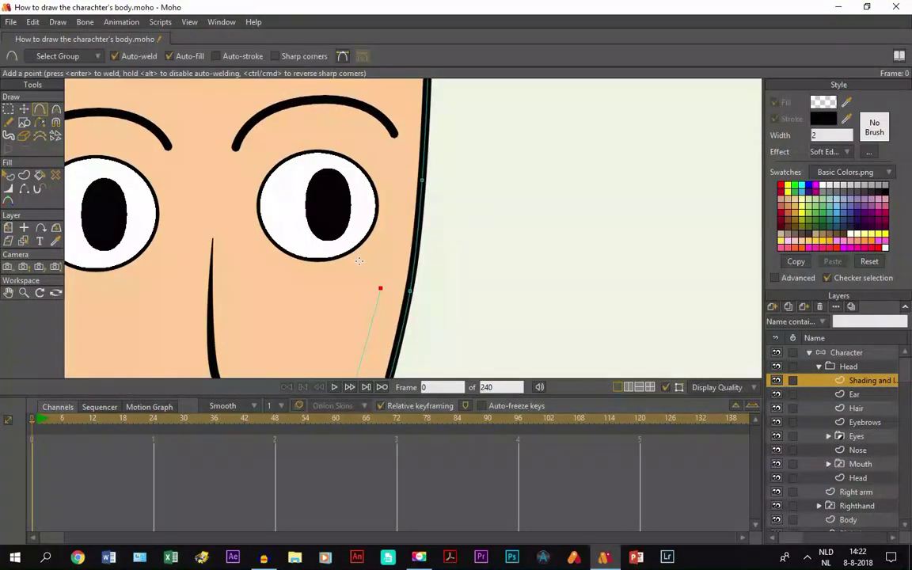
{"action": "key", "text": "space"}
{"action": "scroll", "coordinate": [150, 260], "scroll_direction": "up", "scroll_amount": 8}
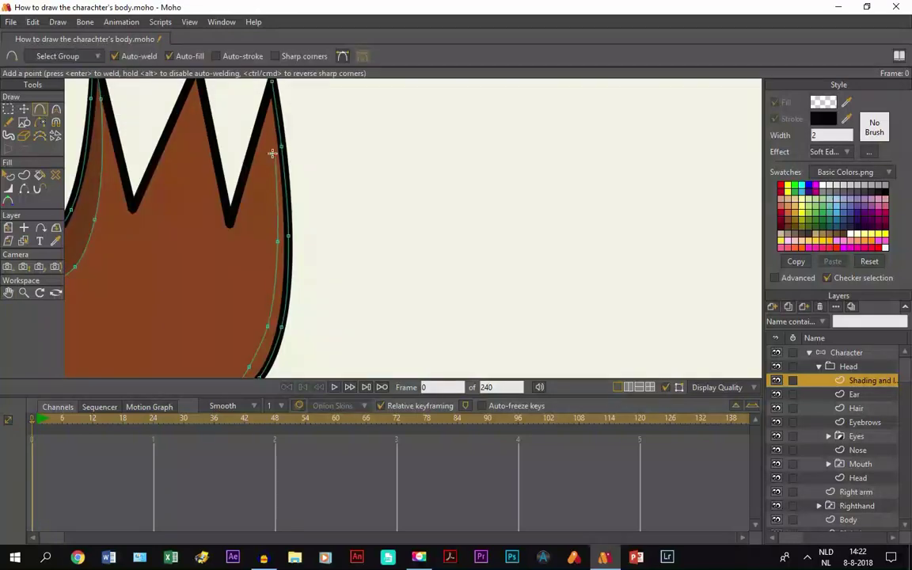
{"action": "scroll", "coordinate": [90, 292], "scroll_direction": "up", "scroll_amount": 3}
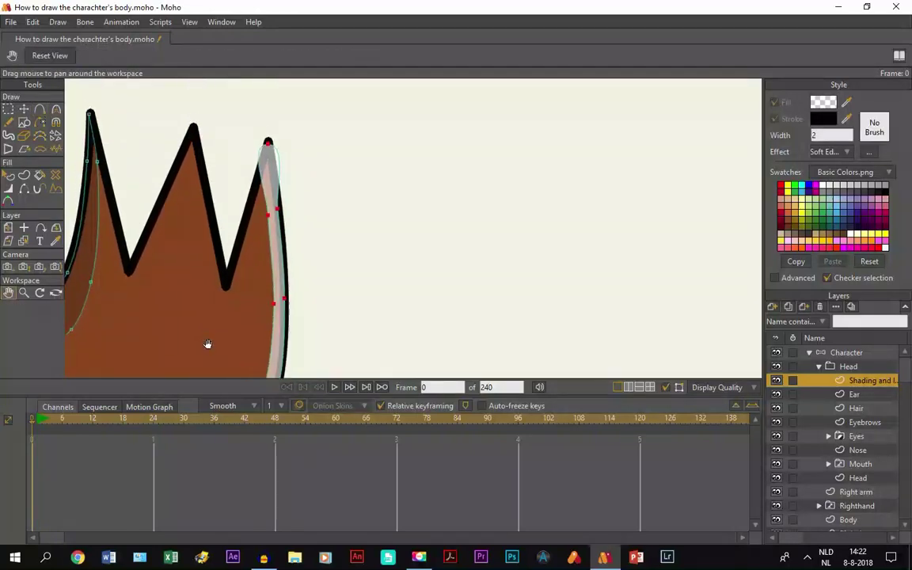
Step: Adjust the top point's curvature and nudge the right-edge points onto the hair outline
{"action": "left_click", "coordinate": [54, 112]}
{"action": "left_click", "coordinate": [23, 110]}
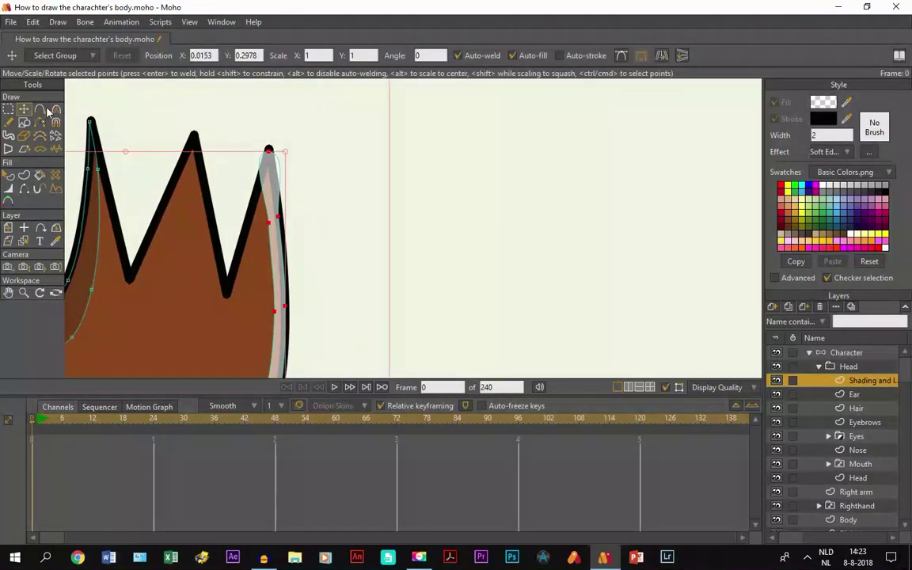
{"action": "left_click", "coordinate": [269, 154]}
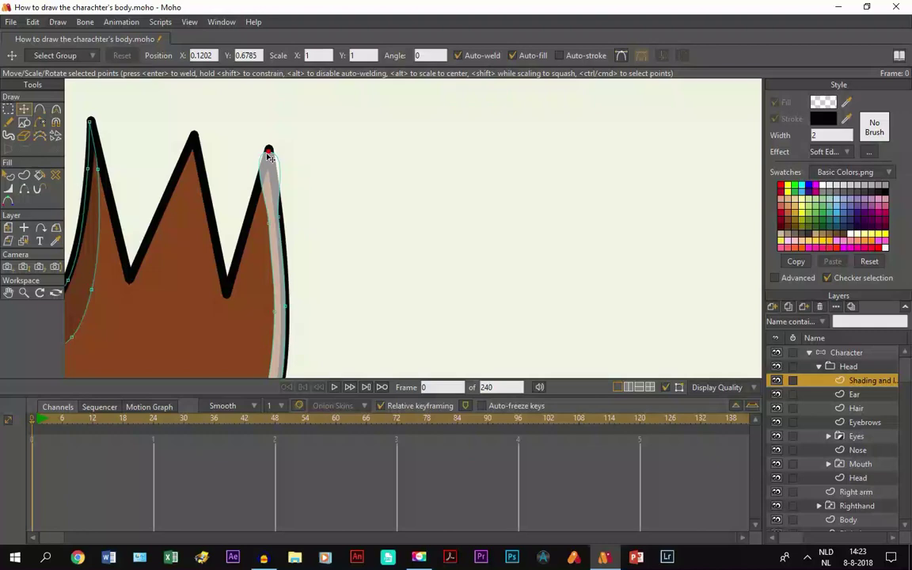
{"action": "left_click", "coordinate": [55, 109]}
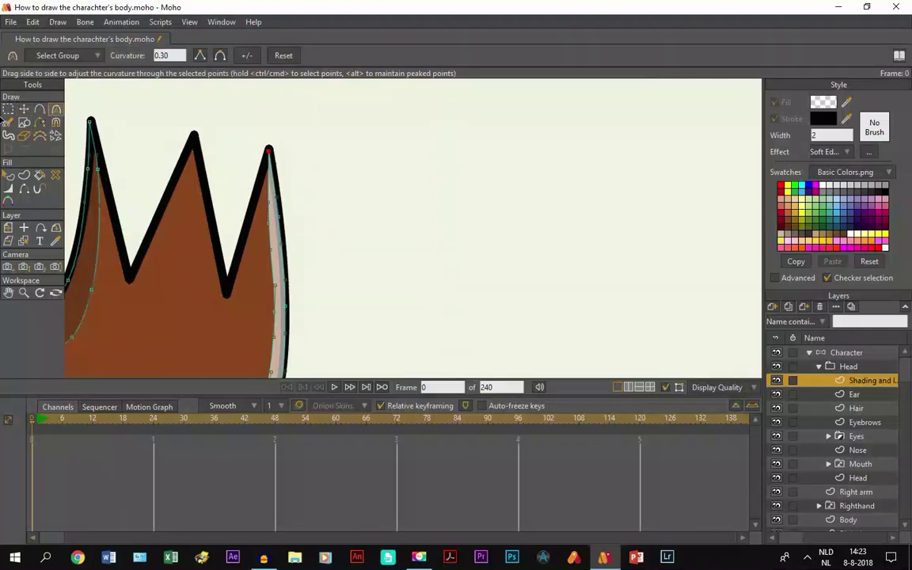
{"action": "left_click", "coordinate": [23, 109]}
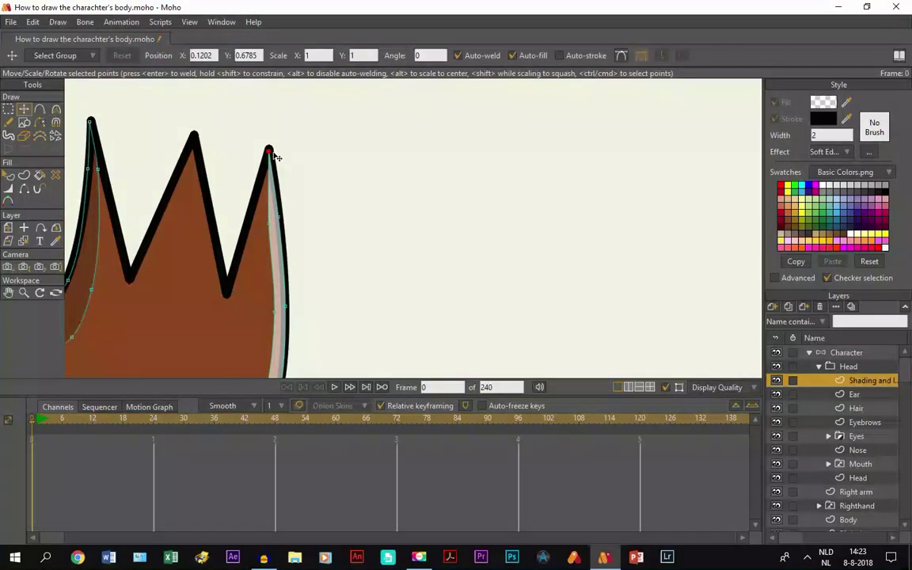
{"action": "left_click", "coordinate": [284, 220]}
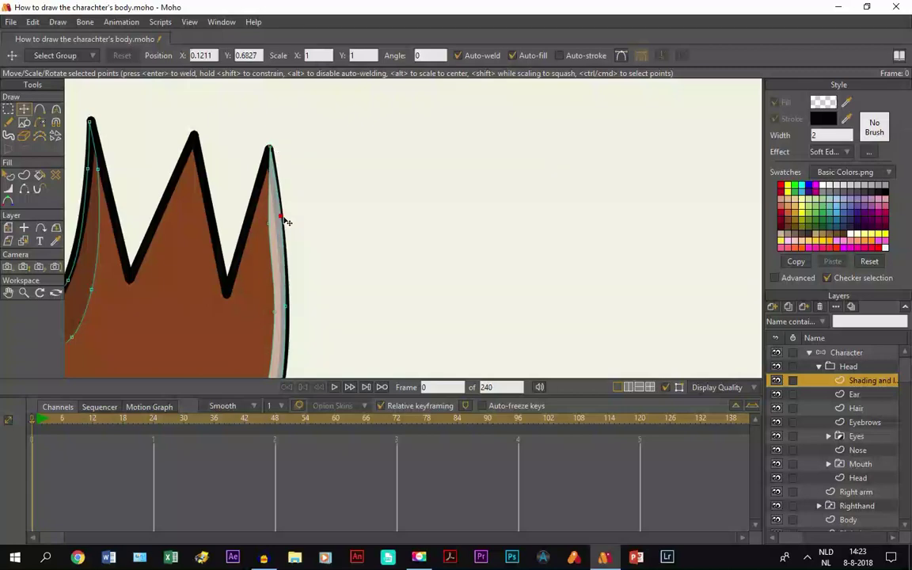
{"action": "left_click_drag", "start_coordinate": [286, 223], "coordinate": [282, 218]}
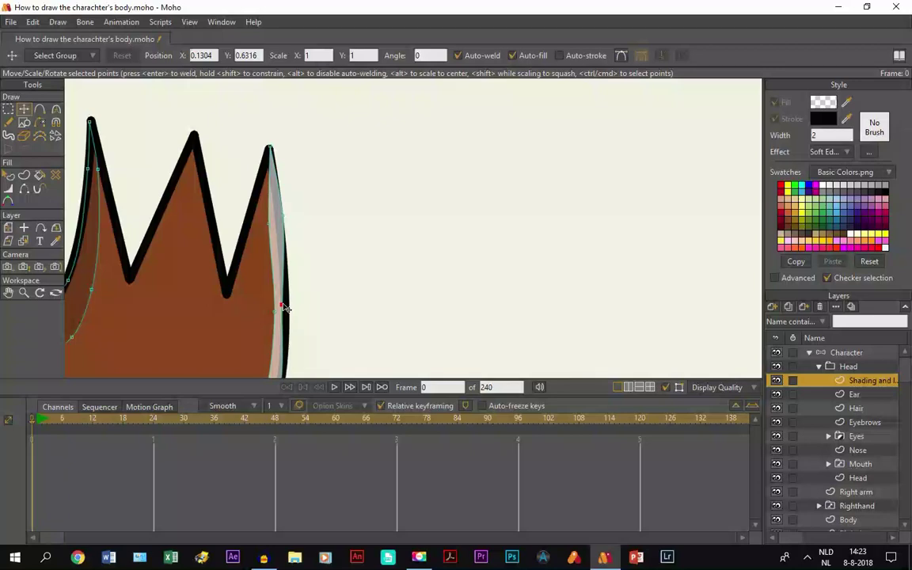
{"action": "left_click", "coordinate": [285, 307]}
{"action": "left_click", "coordinate": [8, 292]}
{"action": "scroll", "coordinate": [459, 285], "scroll_direction": "down", "scroll_amount": 3}
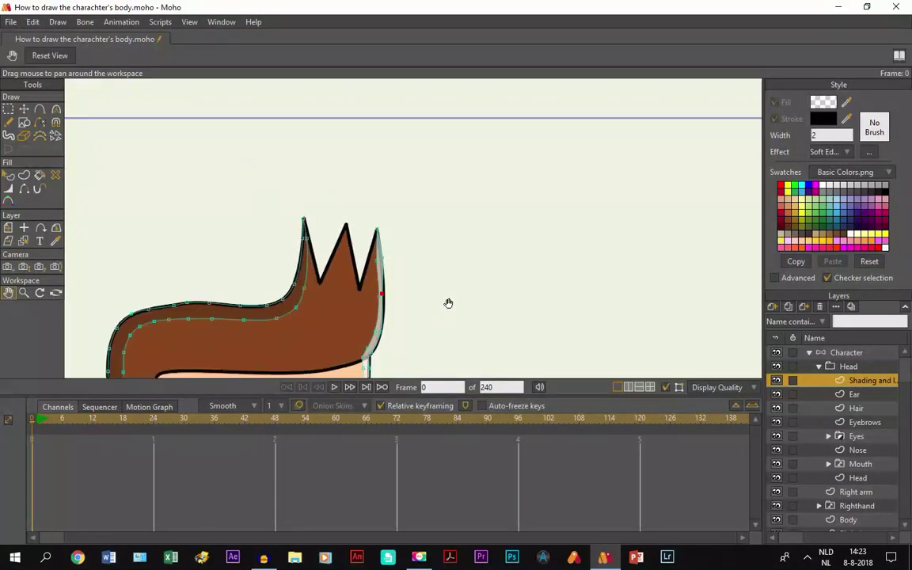
{"action": "left_click_drag", "start_coordinate": [449, 303], "coordinate": [427, 159]}
{"action": "scroll", "coordinate": [421, 196], "scroll_direction": "up", "scroll_amount": 2}
{"action": "left_click_drag", "start_coordinate": [382, 267], "coordinate": [377, 187]}
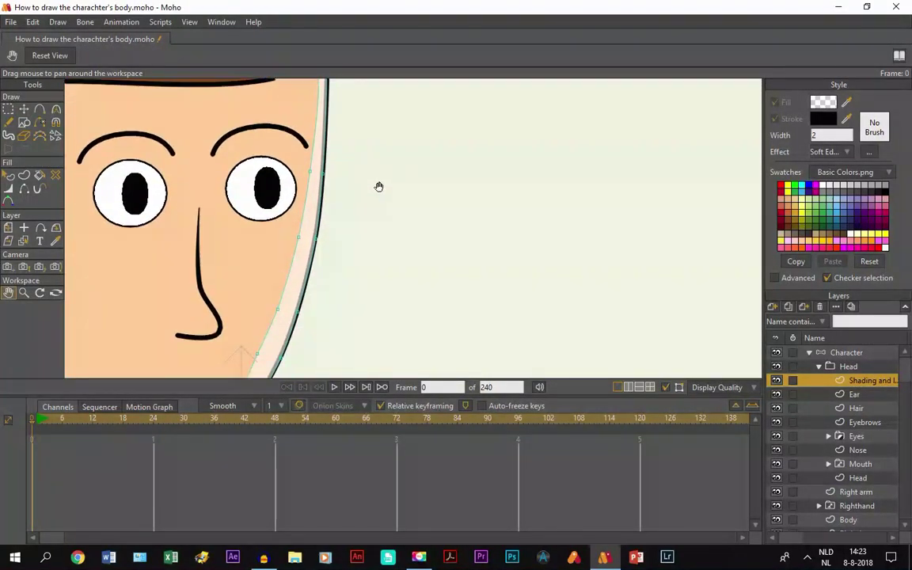
{"action": "scroll", "coordinate": [391, 230], "scroll_direction": "down", "scroll_amount": 3}
{"action": "scroll", "coordinate": [397, 217], "scroll_direction": "up", "scroll_amount": 5}
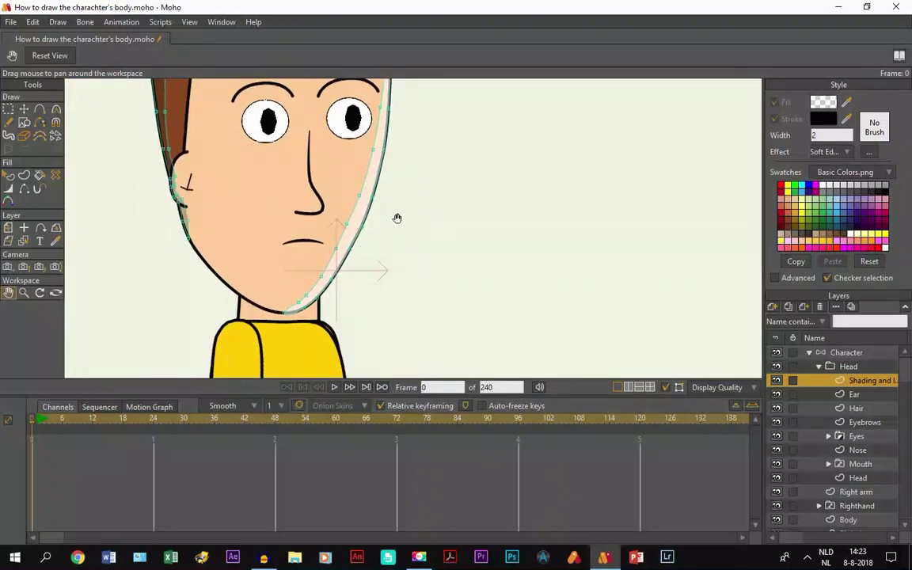
{"action": "scroll", "coordinate": [342, 232], "scroll_direction": "down", "scroll_amount": 1}
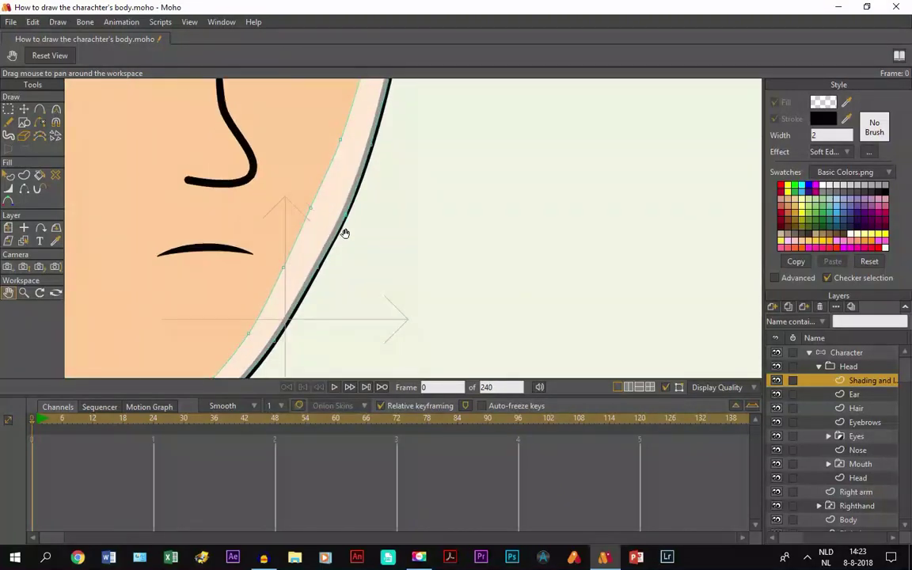
{"action": "scroll", "coordinate": [343, 275], "scroll_direction": "down", "scroll_amount": 1}
{"action": "left_click_drag", "start_coordinate": [343, 275], "coordinate": [356, 230]}
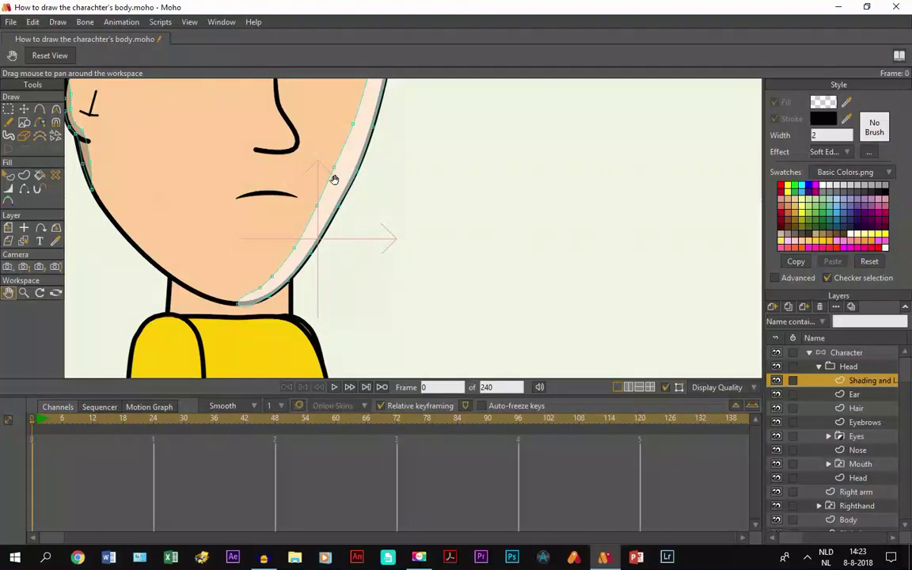
{"action": "left_click", "coordinate": [24, 108]}
{"action": "scroll", "coordinate": [231, 307], "scroll_direction": "up", "scroll_amount": 4}
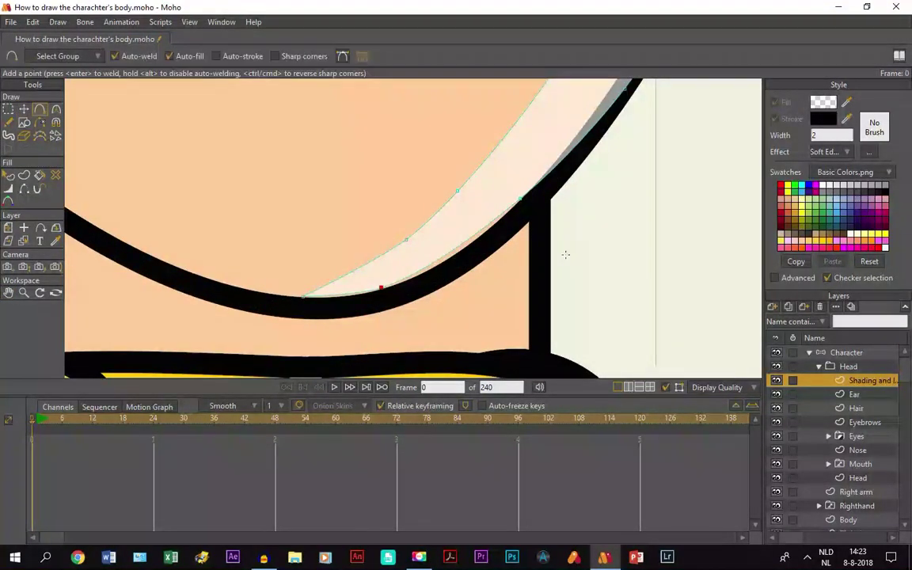
{"action": "left_click_drag", "start_coordinate": [564, 254], "coordinate": [270, 187]}
{"action": "key", "text": "space"}
{"action": "mouse_move", "coordinate": [446, 190]}
{"action": "left_mouse_down"}
{"action": "mouse_move", "coordinate": [362, 153]}
{"action": "mouse_move", "coordinate": [338, 199]}
{"action": "mouse_move", "coordinate": [267, 146]}
{"action": "mouse_move", "coordinate": [216, 213]}
{"action": "mouse_move", "coordinate": [216, 236]}
{"action": "mouse_move", "coordinate": [354, 163]}
{"action": "mouse_move", "coordinate": [346, 117]}
{"action": "mouse_move", "coordinate": [340, 226]}
{"action": "mouse_move", "coordinate": [325, 275]}
{"action": "mouse_move", "coordinate": [309, 228]}
{"action": "mouse_move", "coordinate": [242, 198]}
{"action": "left_mouse_up"}
Step: Zoom and pan to centre the whole shaded character in view
{"action": "scroll", "coordinate": [263, 224], "scroll_direction": "up", "scroll_amount": 3}
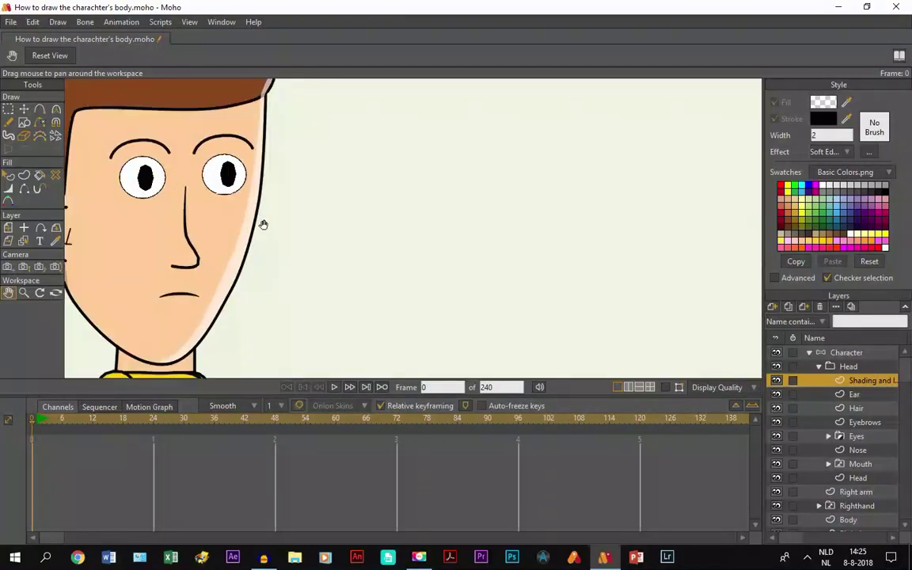
{"action": "scroll", "coordinate": [263, 225], "scroll_direction": "down", "scroll_amount": 1}
{"action": "scroll", "coordinate": [263, 224], "scroll_direction": "down", "scroll_amount": 2}
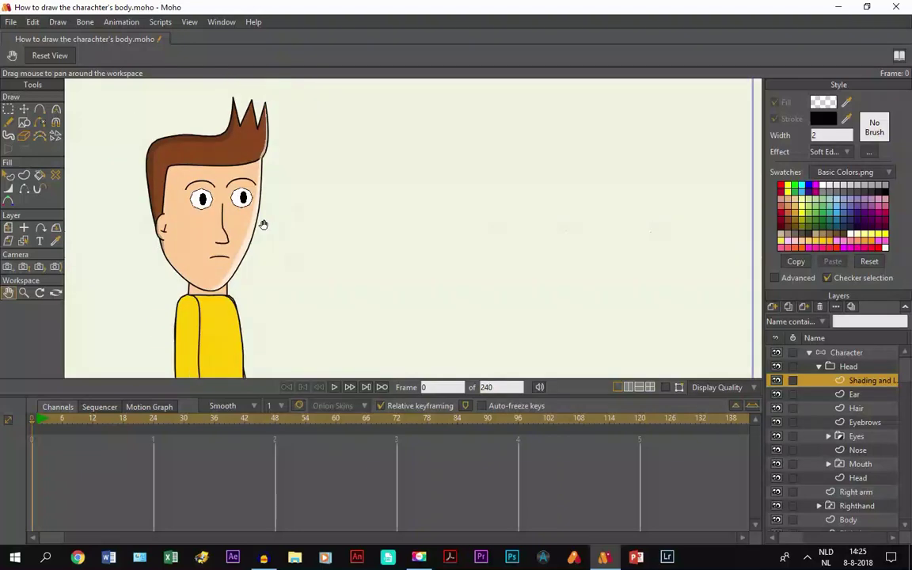
{"action": "scroll", "coordinate": [262, 219], "scroll_direction": "up", "scroll_amount": 2}
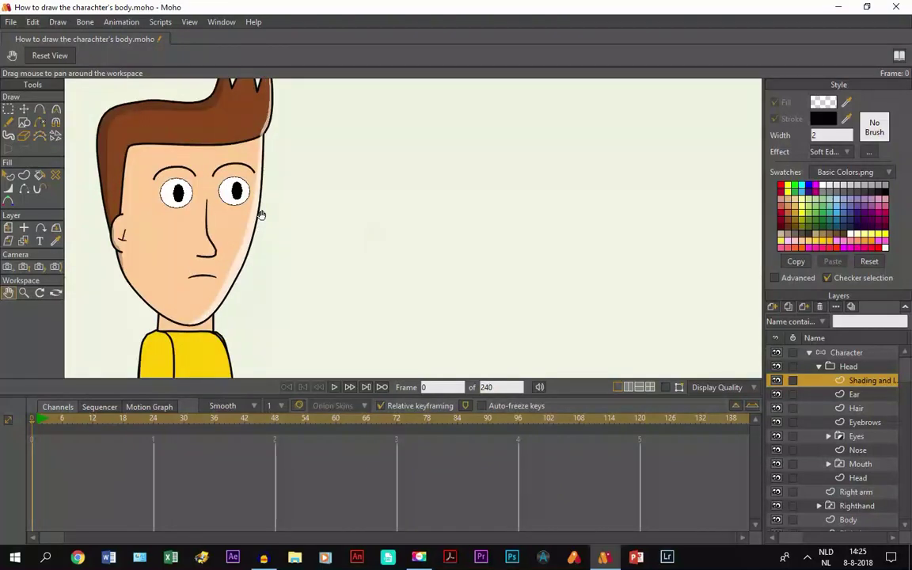
{"action": "scroll", "coordinate": [262, 213], "scroll_direction": "down", "scroll_amount": 2}
{"action": "left_click_drag", "start_coordinate": [258, 223], "coordinate": [373, 189]}
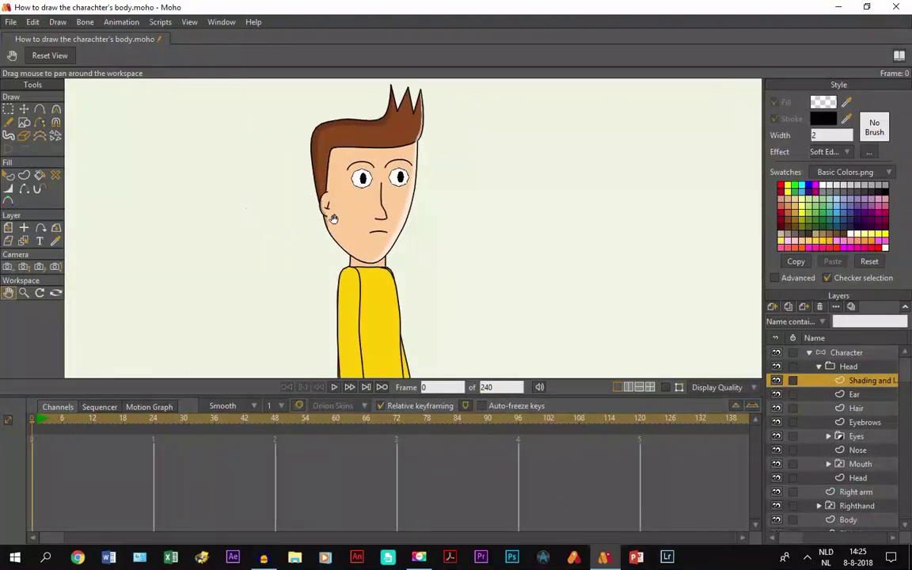
{"action": "left_click_drag", "start_coordinate": [358, 297], "coordinate": [331, 225]}
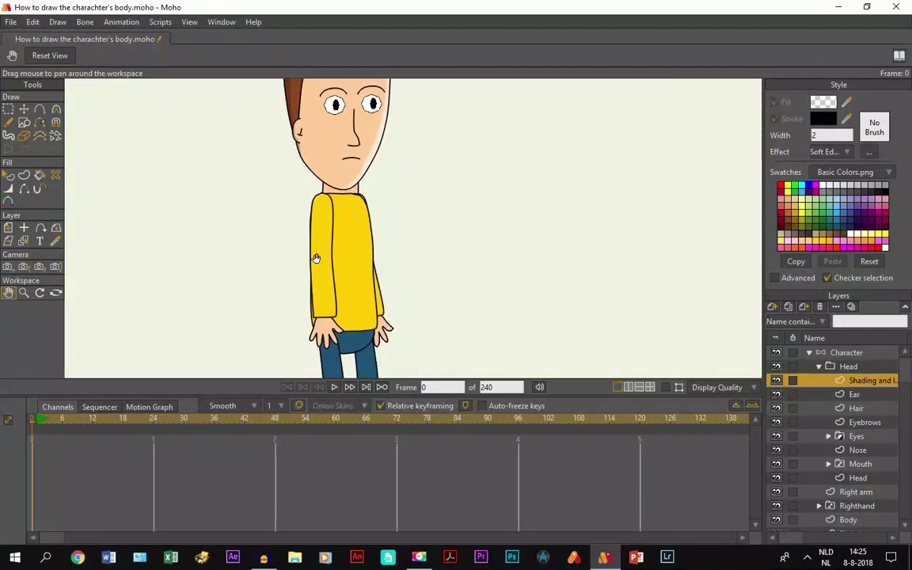
{"action": "scroll", "coordinate": [316, 258], "scroll_direction": "down", "scroll_amount": 1}
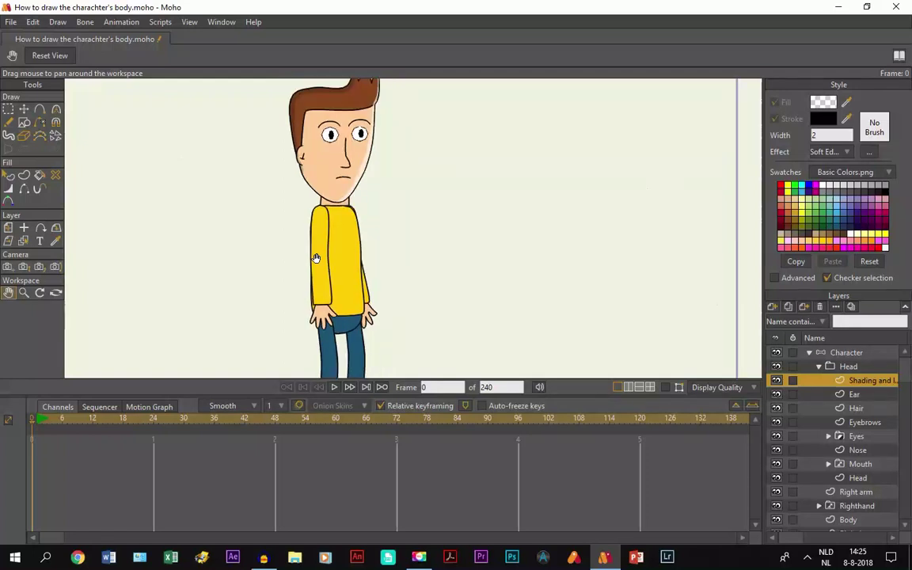
{"action": "left_click_drag", "start_coordinate": [315, 258], "coordinate": [311, 247]}
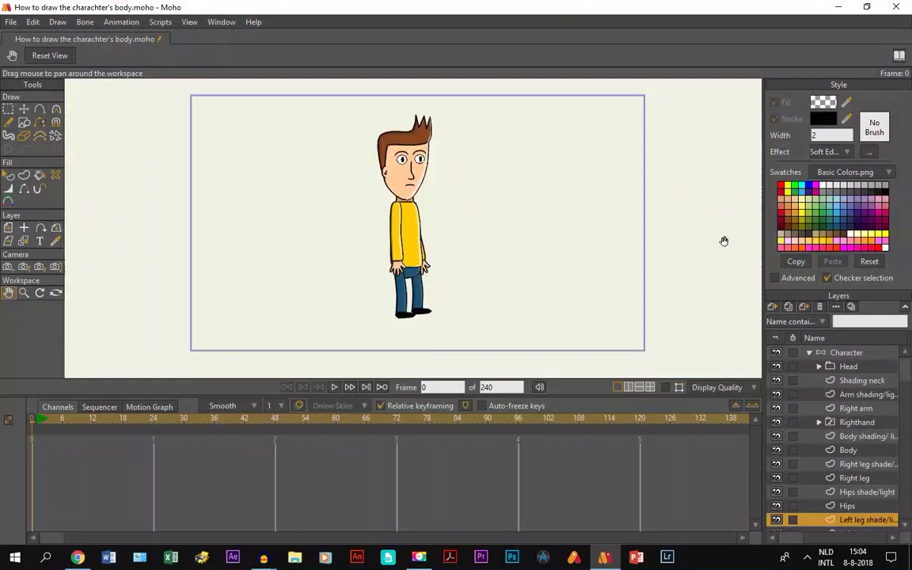
Step: Inspect the shaded torso and legs up close, then select the Shading neck layer
{"action": "scroll", "coordinate": [406, 239], "scroll_direction": "up", "scroll_amount": 2}
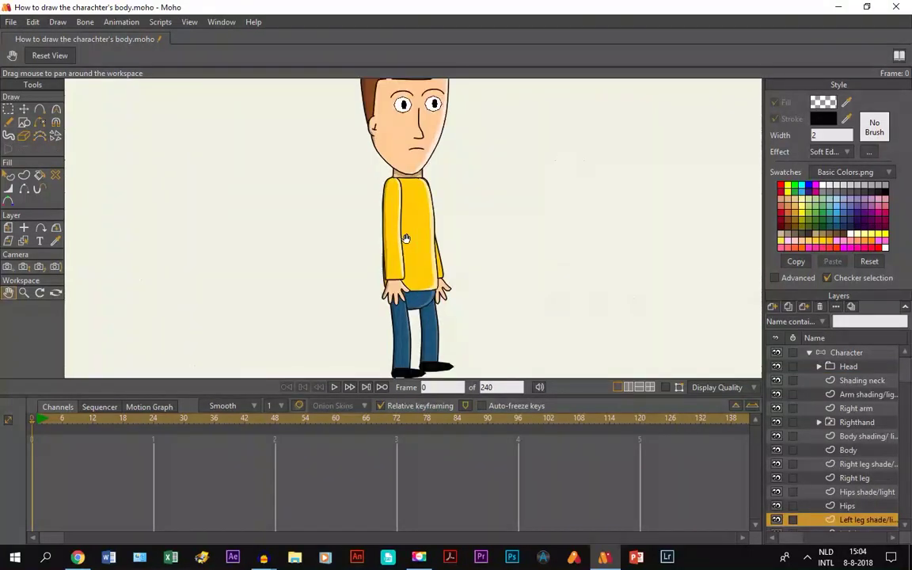
{"action": "scroll", "coordinate": [405, 238], "scroll_direction": "up", "scroll_amount": 4}
{"action": "scroll", "coordinate": [406, 238], "scroll_direction": "down", "scroll_amount": 4}
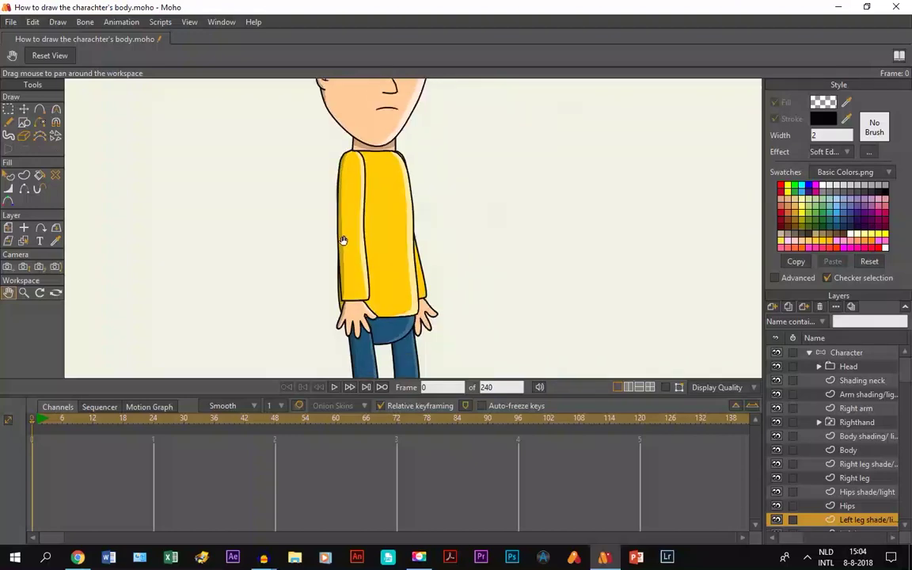
{"action": "left_click_drag", "start_coordinate": [342, 240], "coordinate": [392, 245]}
{"action": "scroll", "coordinate": [389, 252], "scroll_direction": "up", "scroll_amount": 2}
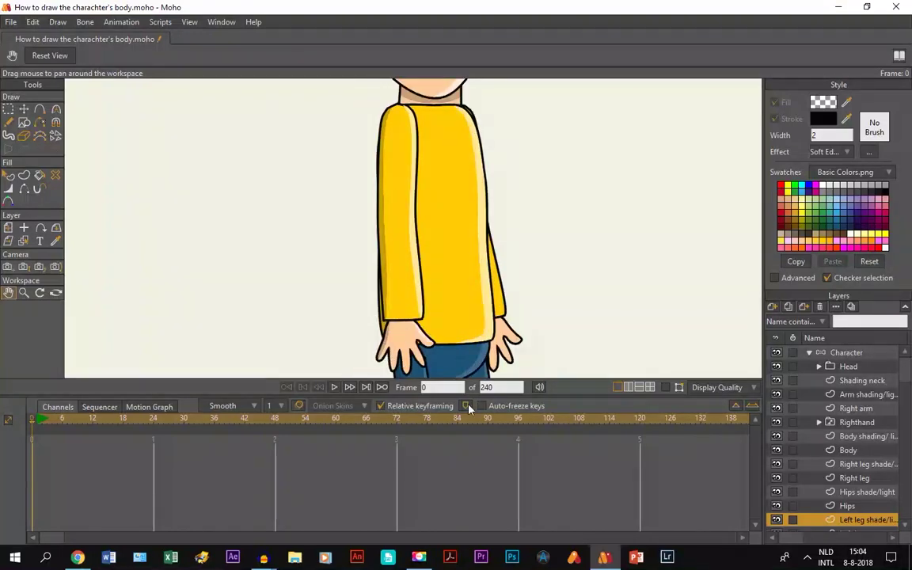
{"action": "scroll", "coordinate": [451, 321], "scroll_direction": "down", "scroll_amount": 3}
{"action": "scroll", "coordinate": [439, 317], "scroll_direction": "down", "scroll_amount": 1}
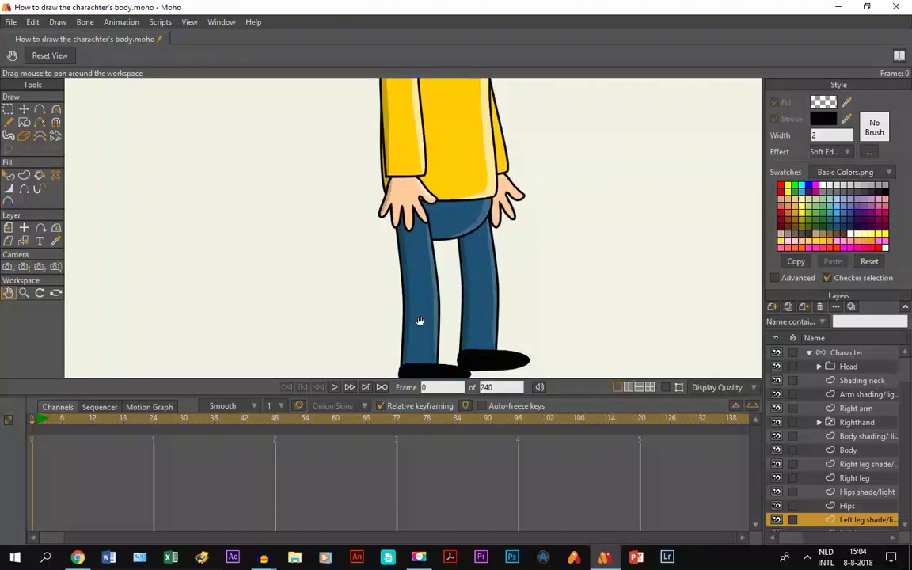
{"action": "left_click", "coordinate": [844, 383]}
Step: Render a preview of frame 0 showing the complete shaded character from hair to shoes
{"action": "scroll", "coordinate": [377, 349], "scroll_direction": "up", "scroll_amount": 5}
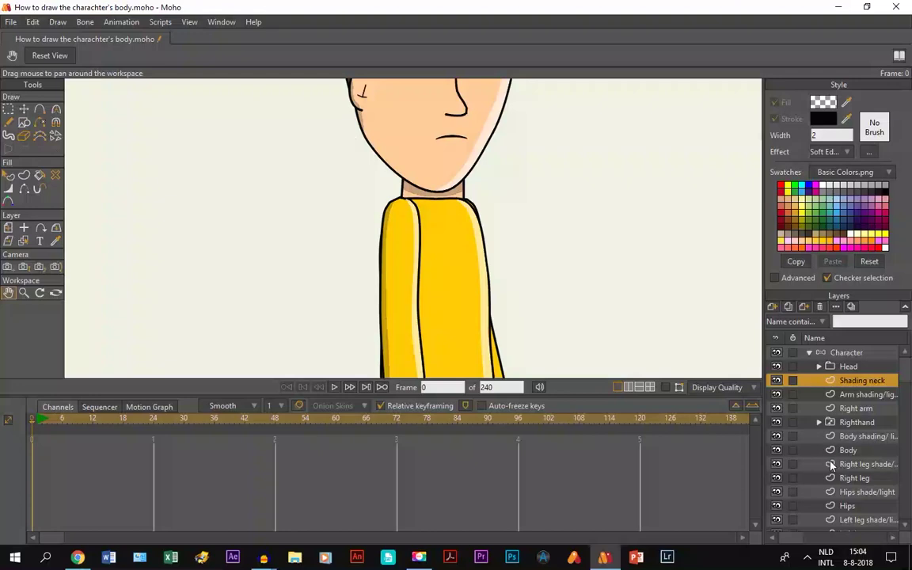
{"action": "scroll", "coordinate": [399, 338], "scroll_direction": "down", "scroll_amount": 5}
{"action": "scroll", "coordinate": [429, 254], "scroll_direction": "up", "scroll_amount": 2}
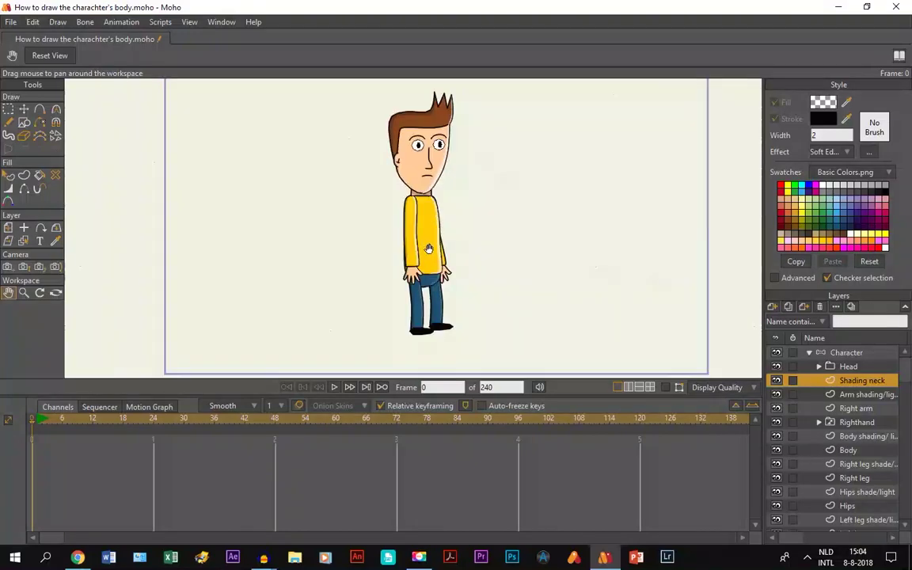
{"action": "left_click_drag", "start_coordinate": [429, 248], "coordinate": [428, 255]}
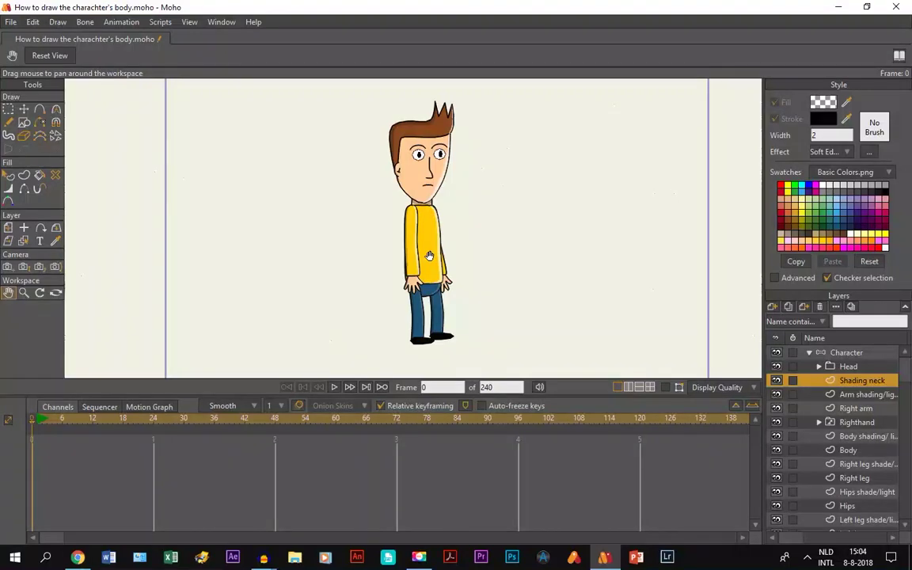
{"action": "key", "text": "ctrl+r"}
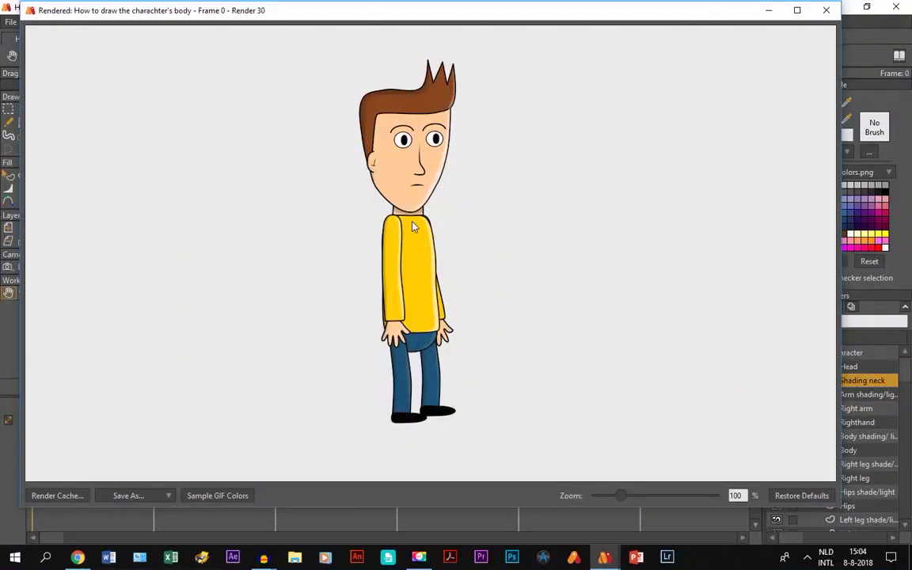